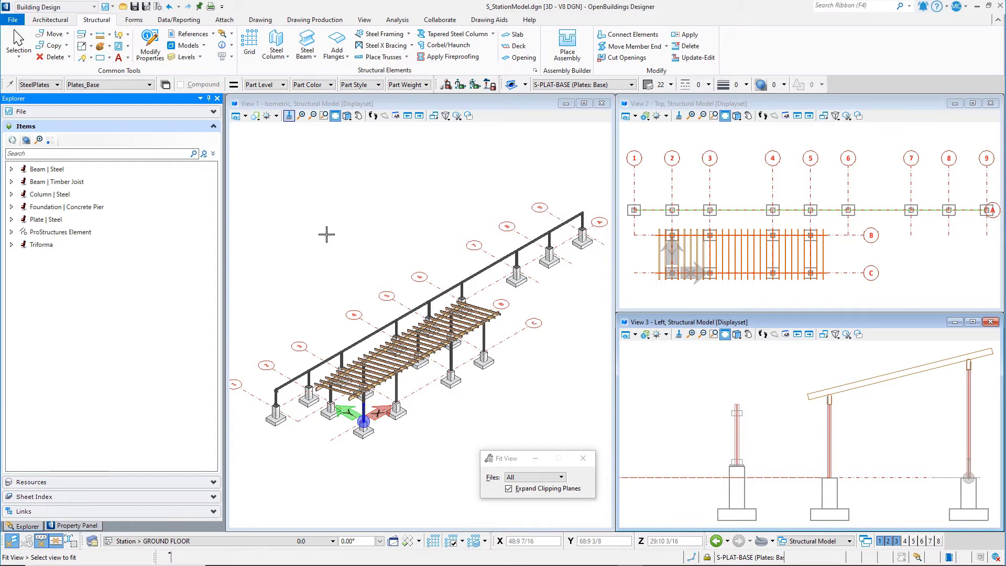
# Turn on the display of the attached architectural reference A_StationModel.dgn in the structural model
pyautogui.click(190, 34)
pyautogui.moveTo(435, 224); pyautogui.dragTo(486, 225)
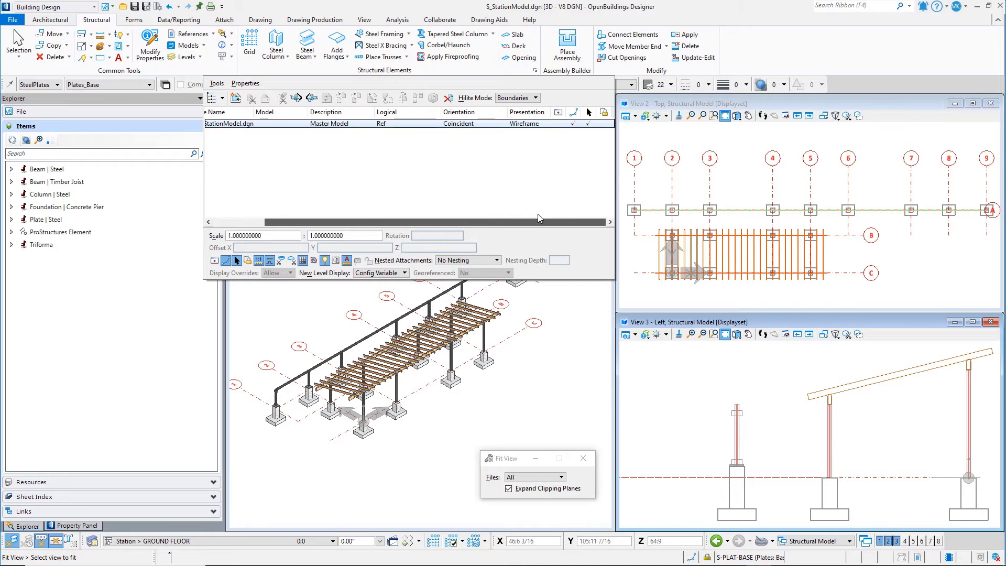
pyautogui.click(558, 124)
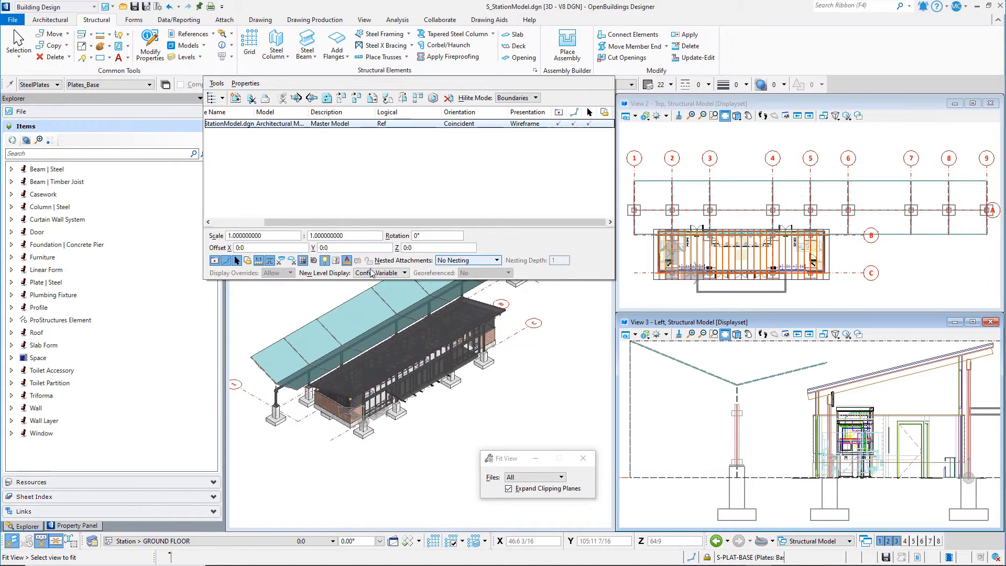
pyautogui.click(312, 292)
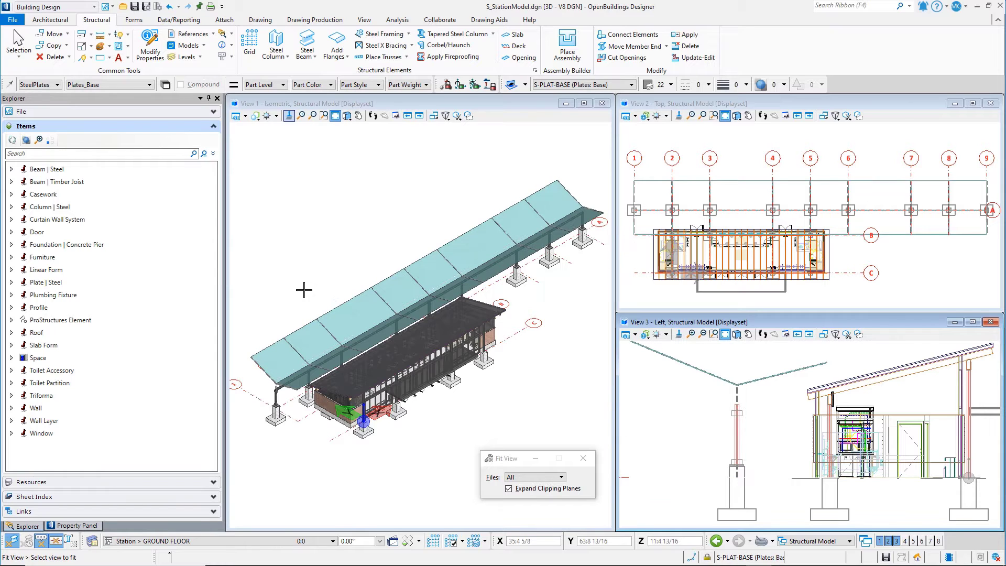
# Isolate the footing, column, beam and canopy roof panels between grid lines 1 and 2 with Displayset Set
pyautogui.click(23, 41)
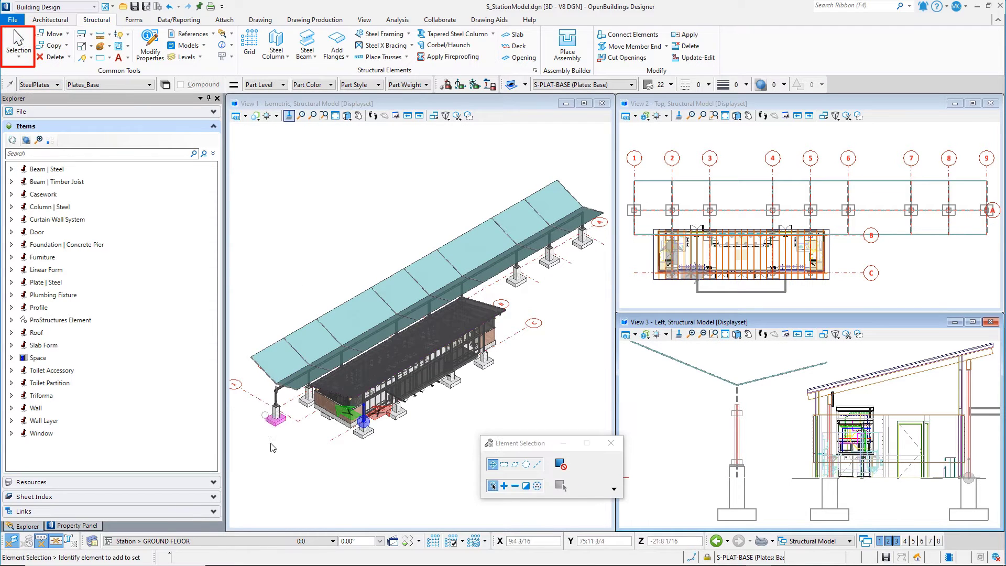
pyautogui.click(249, 361)
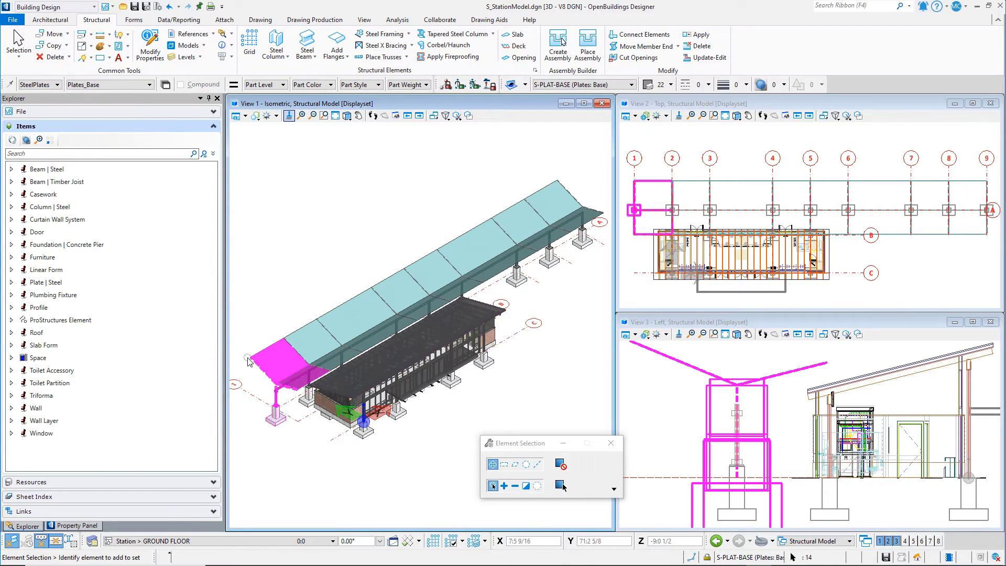
pyautogui.rightClick(274, 287)
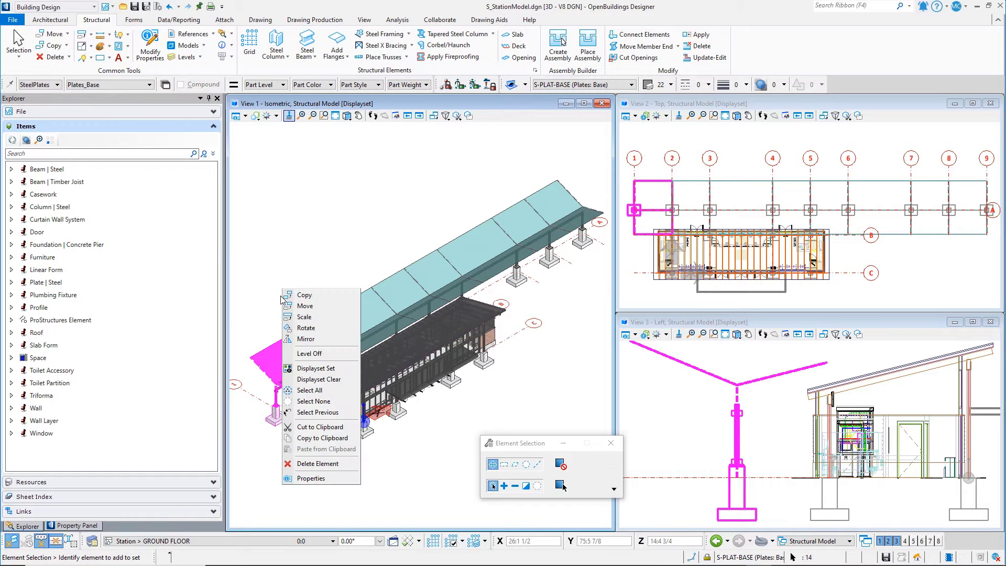
pyautogui.click(300, 368)
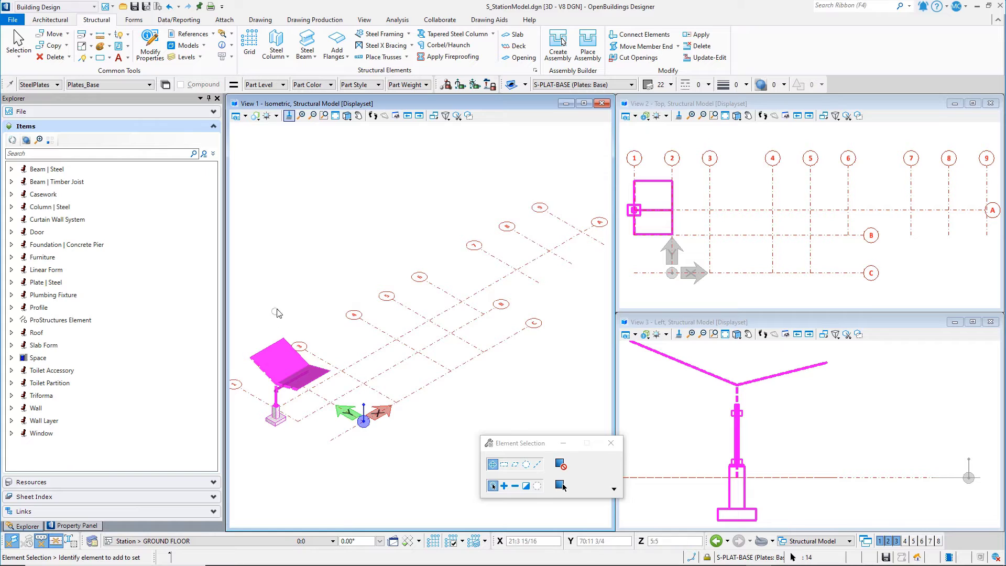
pyautogui.click(274, 414)
pyautogui.click(628, 215)
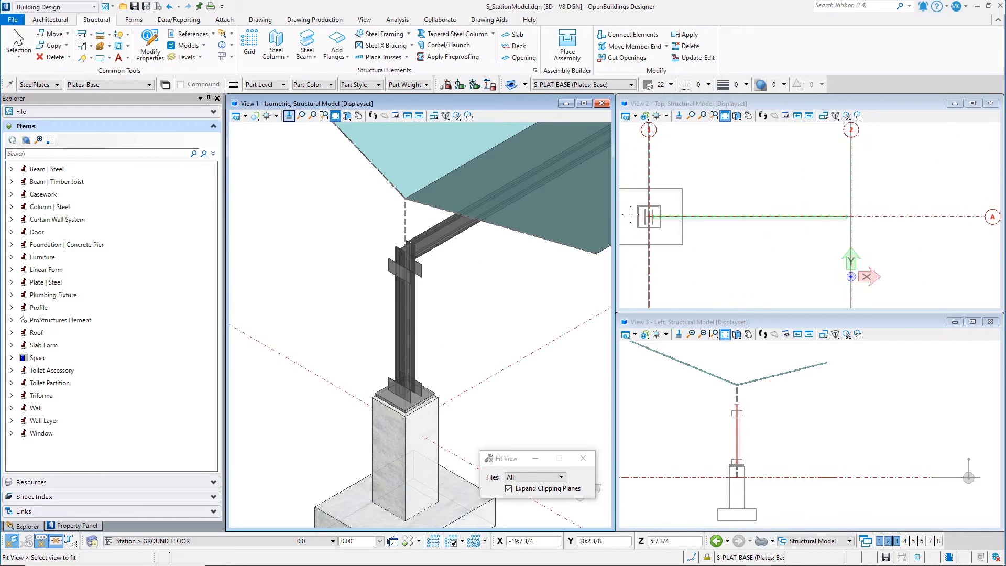
# Start a Tapered Column using the Column | Timber Post catalog type *Proj | GluLam Tapered Post
pyautogui.click(493, 35)
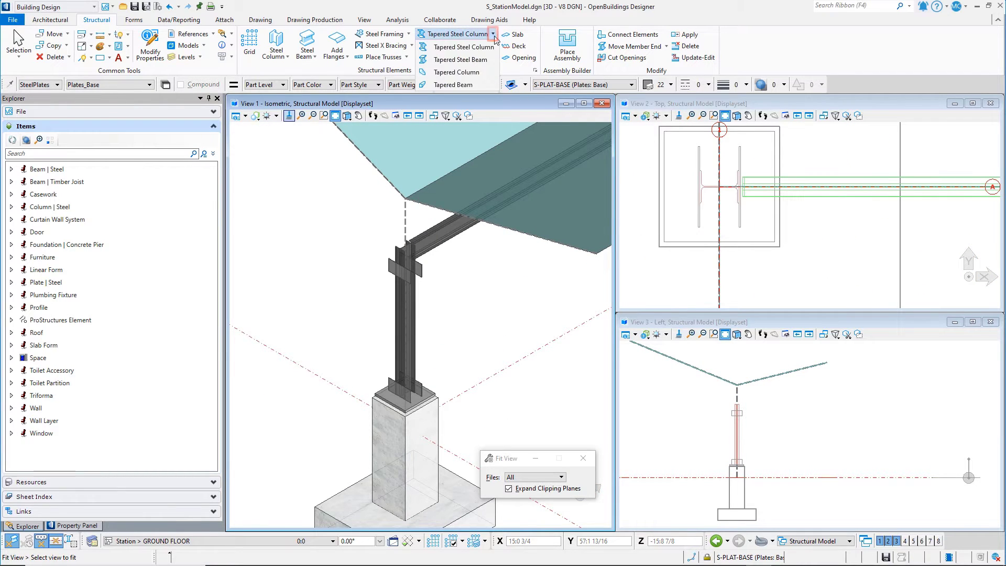
pyautogui.click(476, 74)
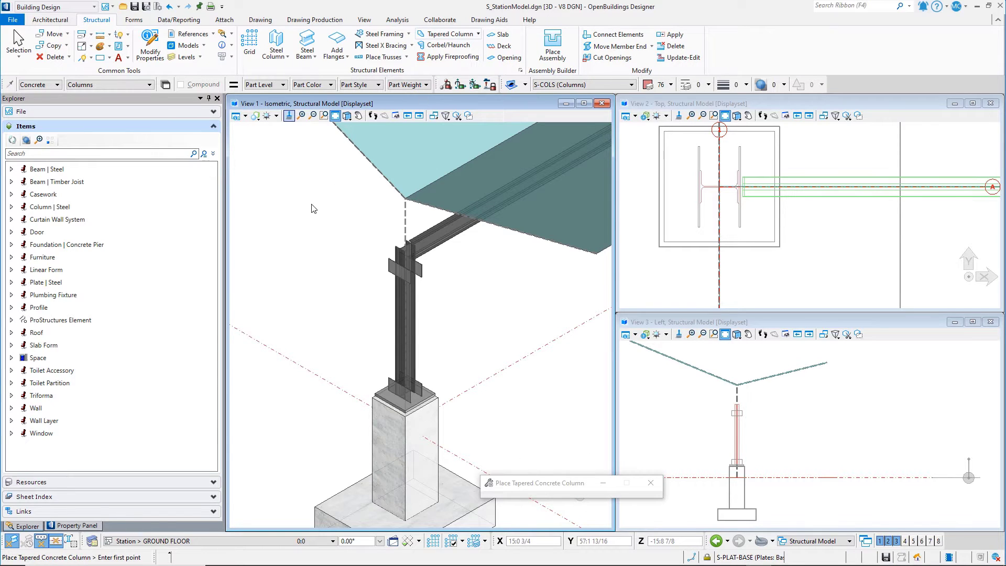
pyautogui.click(132, 524)
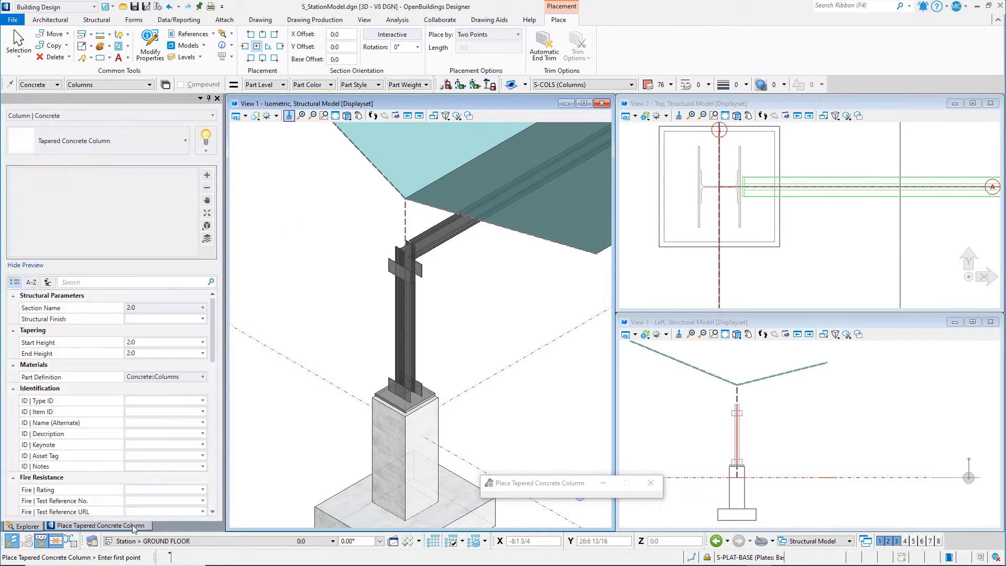
pyautogui.click(94, 116)
pyautogui.click(92, 141)
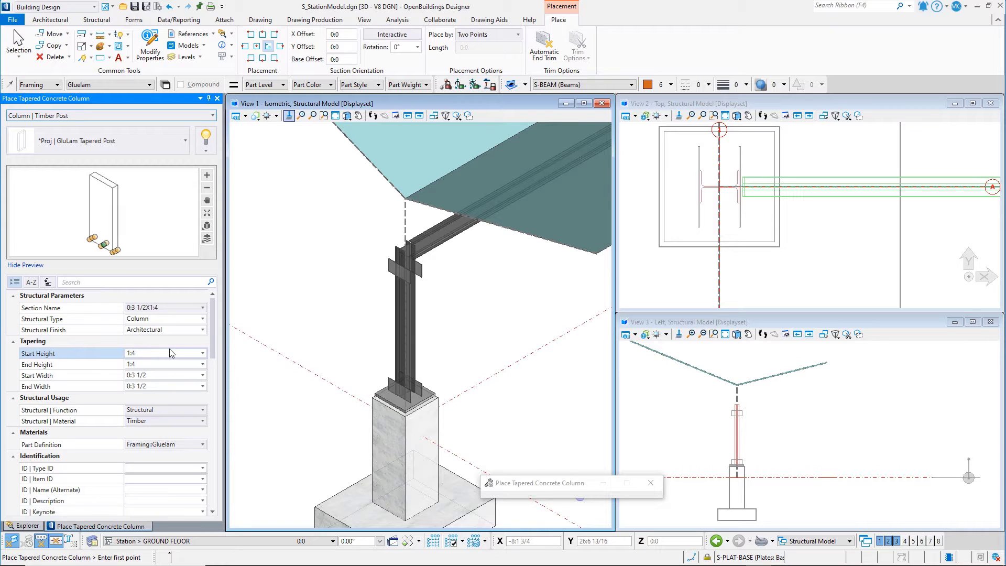
# Set the tapered timber post's start height to 0:8
pyautogui.click(169, 352)
pyautogui.doubleClick(169, 353)
pyautogui.press('BackSpace')
pyautogui.press('Return')
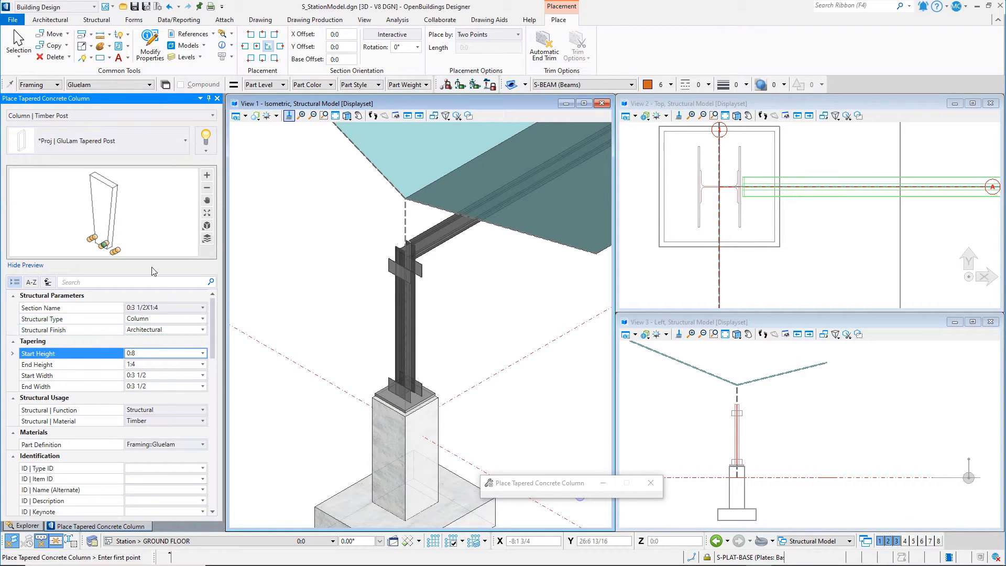
# Configure the post placement with the top-center placement point, interactive rotation, Length at end 1 and a length of 10:0
pyautogui.click(92, 240)
pyautogui.click(93, 239)
pyautogui.click(392, 35)
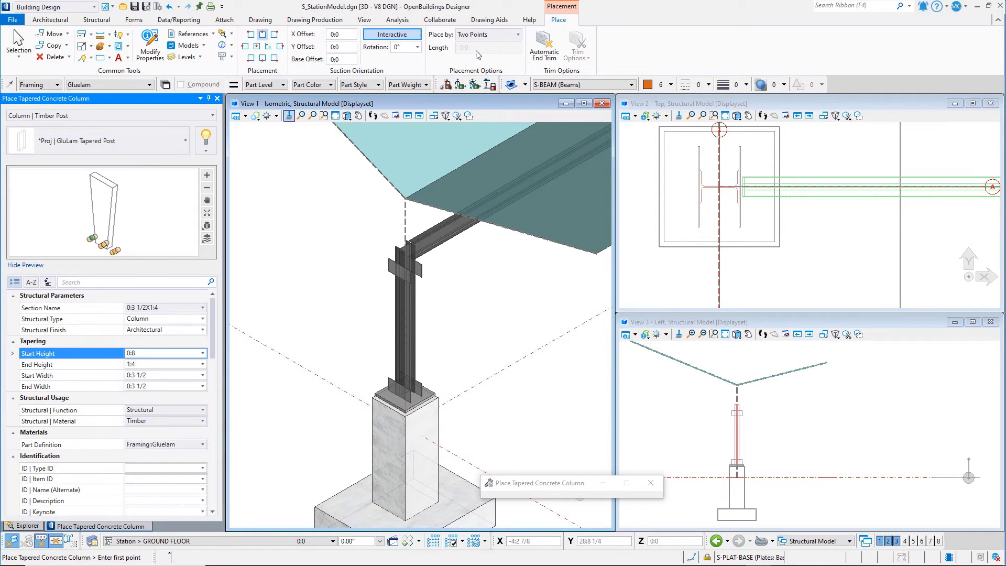
pyautogui.click(487, 35)
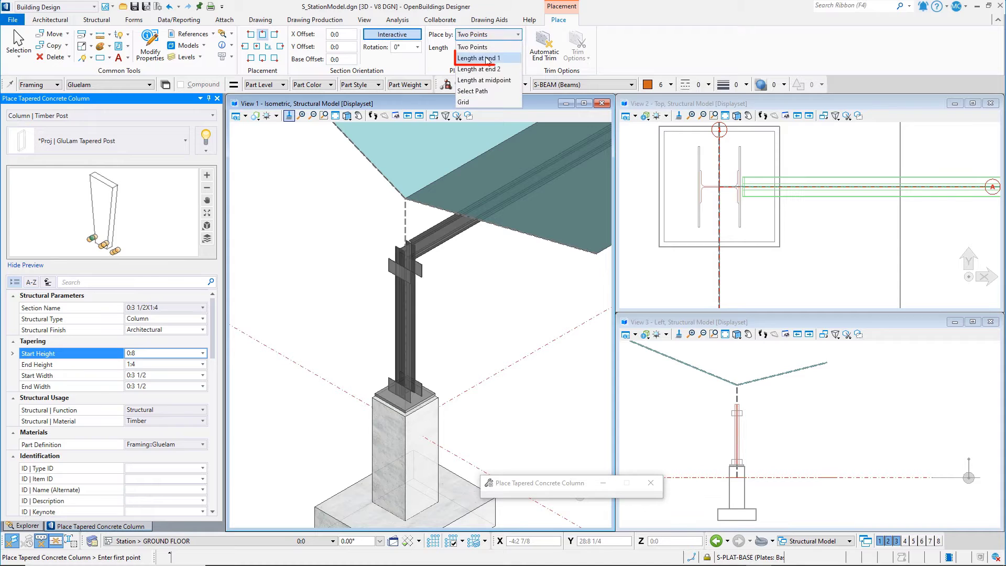
pyautogui.click(479, 58)
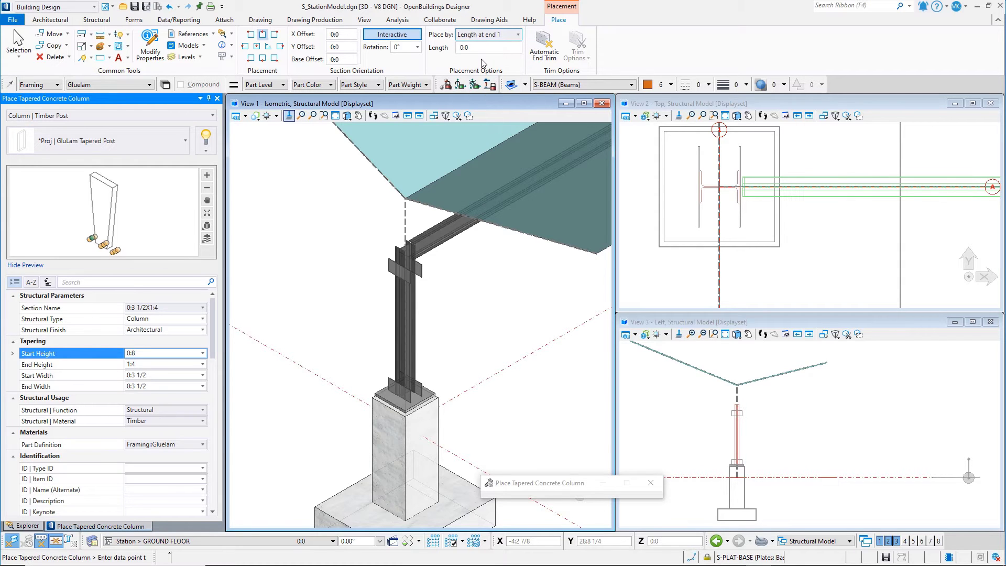
pyautogui.doubleClick(464, 47)
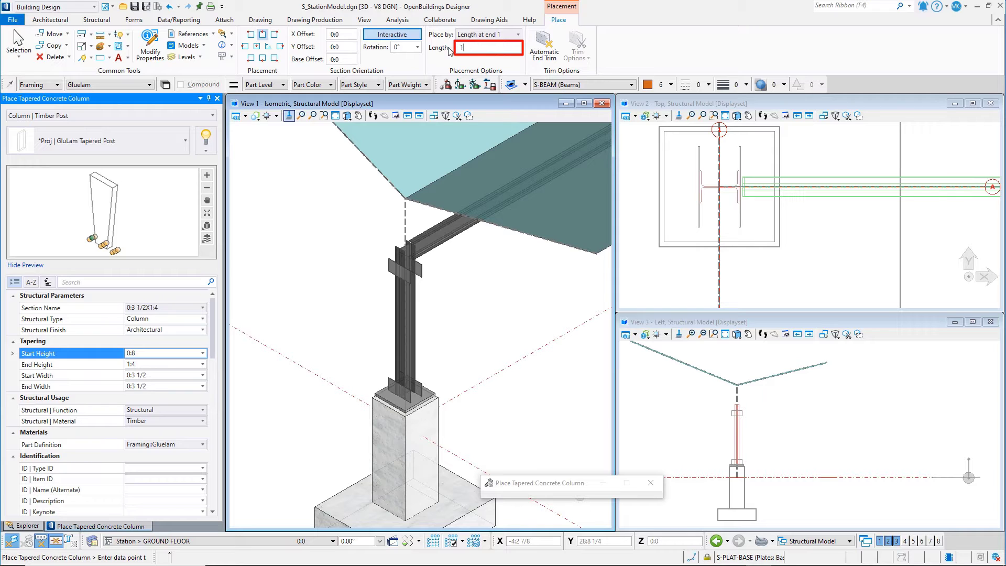
pyautogui.press('Return')
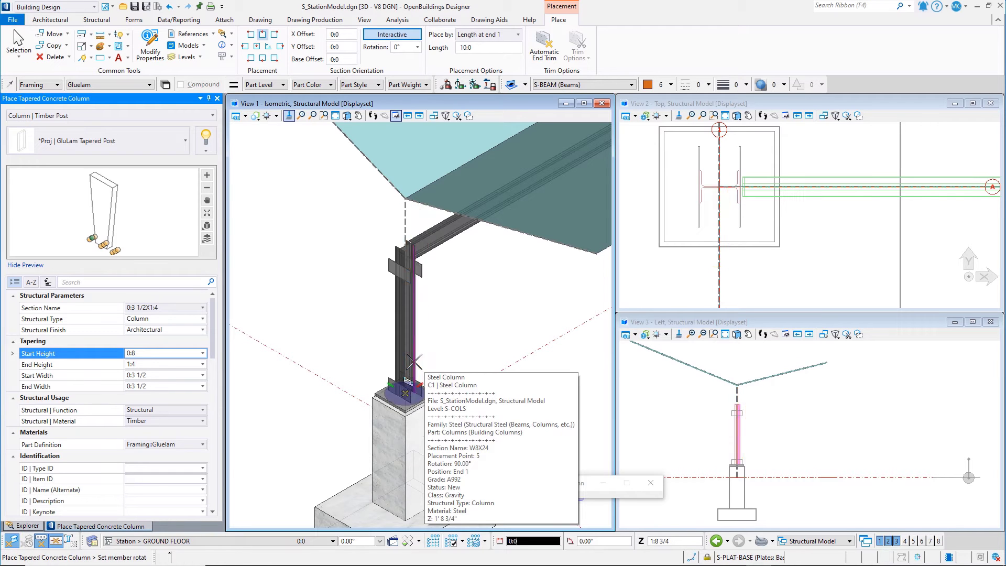
# Place two back-to-back tapered glulam posts at the steel column's base on grid line 1, rotated to face opposite ways across grid line A
pyautogui.click(414, 361)
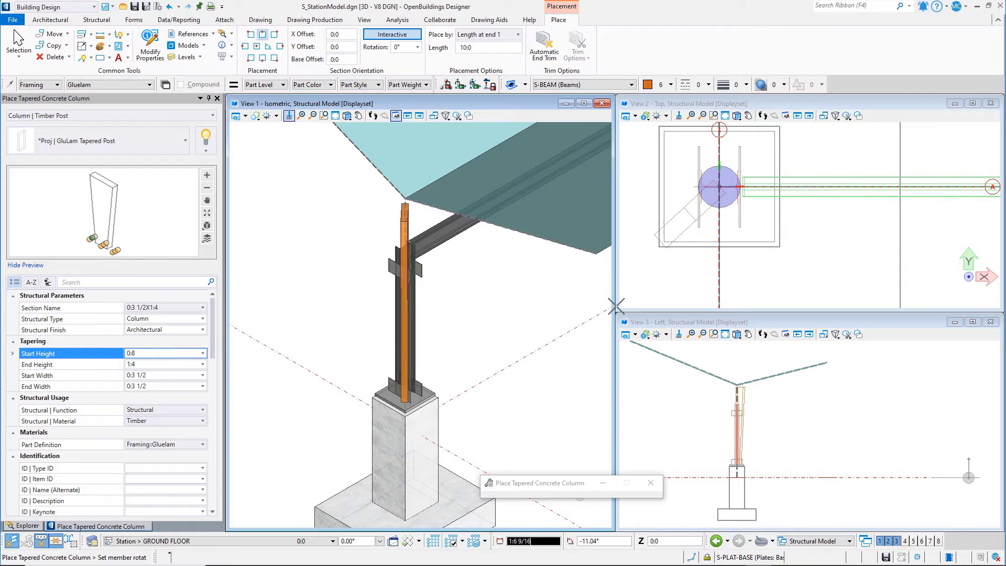
pyautogui.click(486, 348)
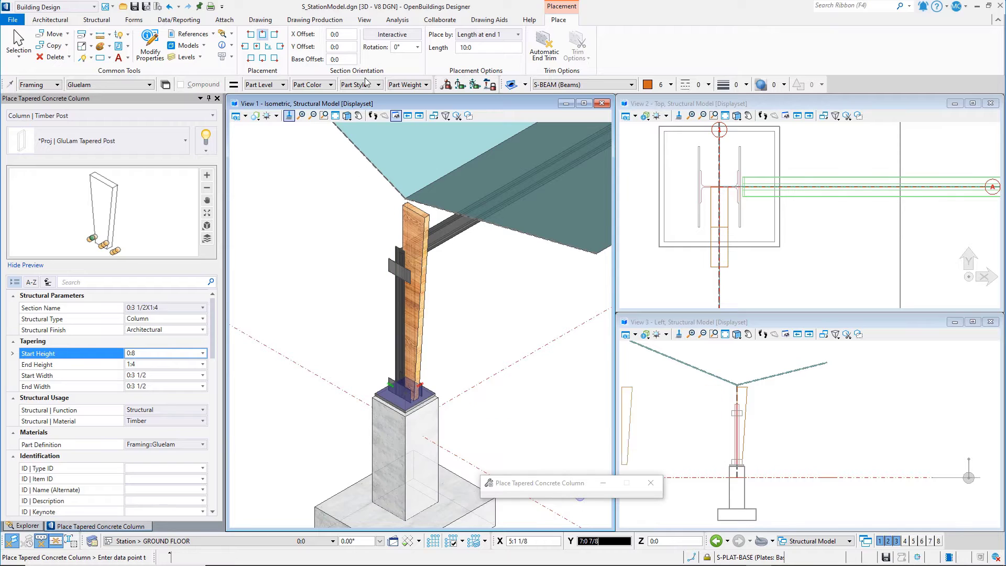
pyautogui.click(391, 34)
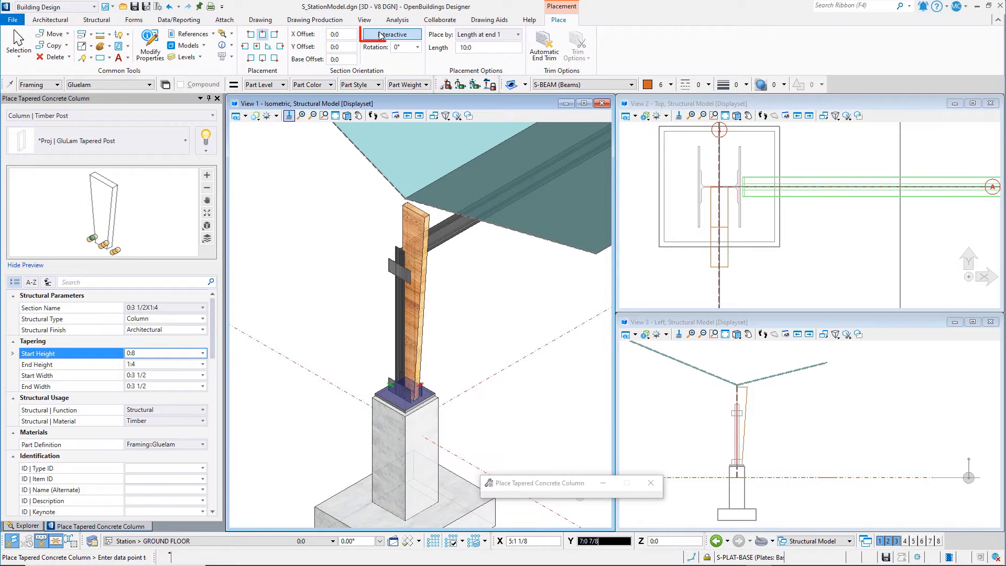
pyautogui.click(392, 373)
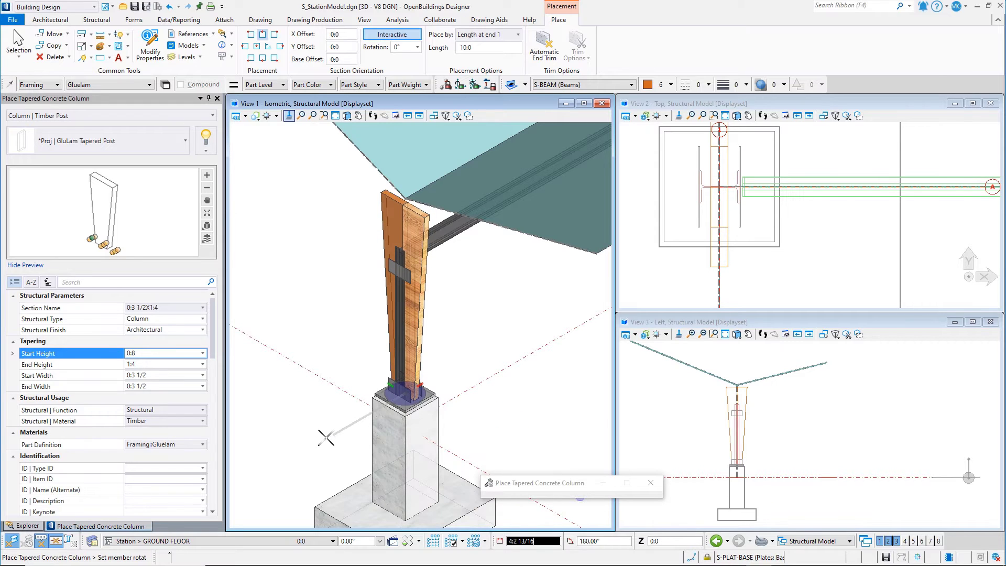
pyautogui.click(310, 434)
pyautogui.rightClick(308, 434)
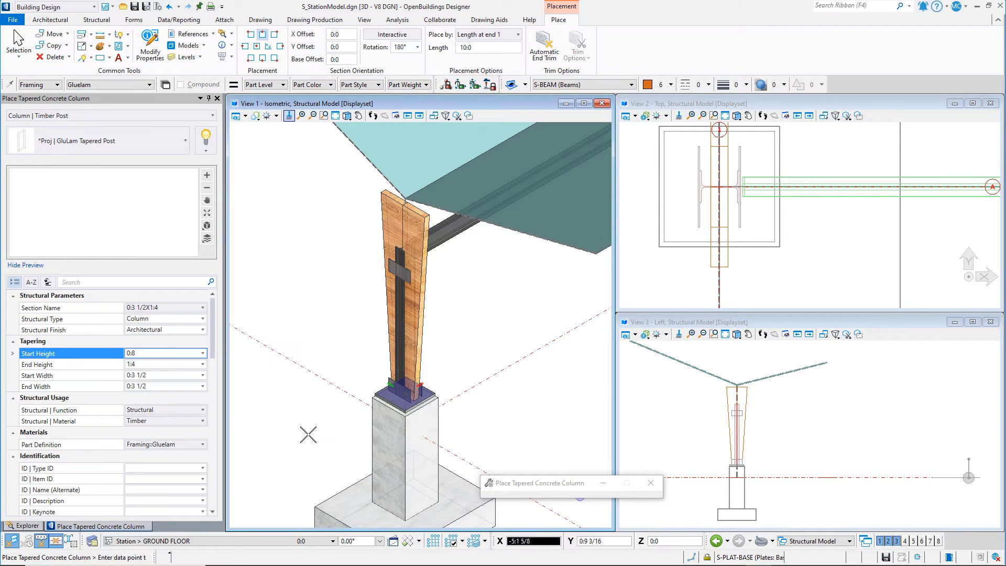
pyautogui.rightClick(308, 434)
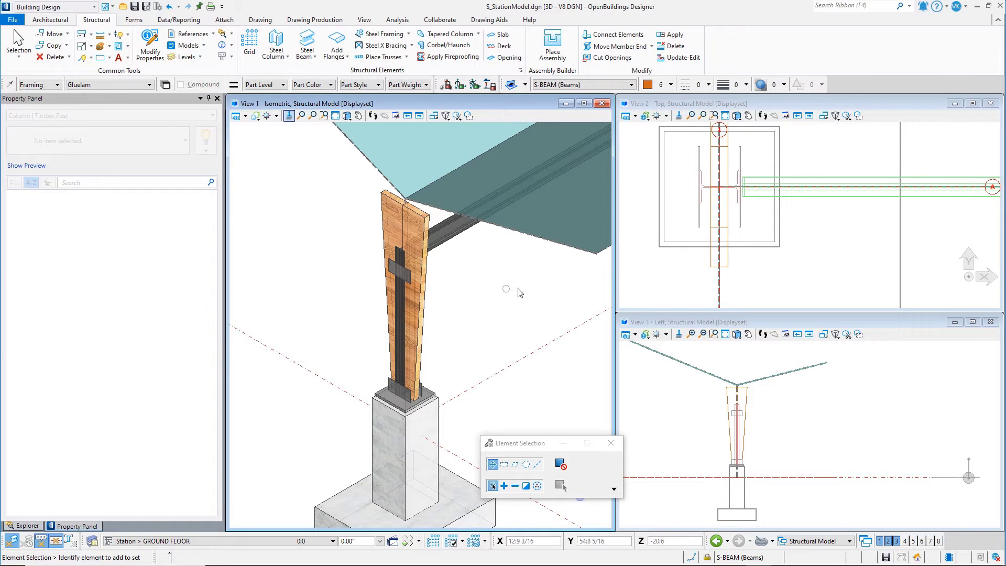
# Move the two timber posts apart in the top view, shifting the post south of grid line A by -2.5 inches in Y and the other oppositely
pyautogui.press('space')
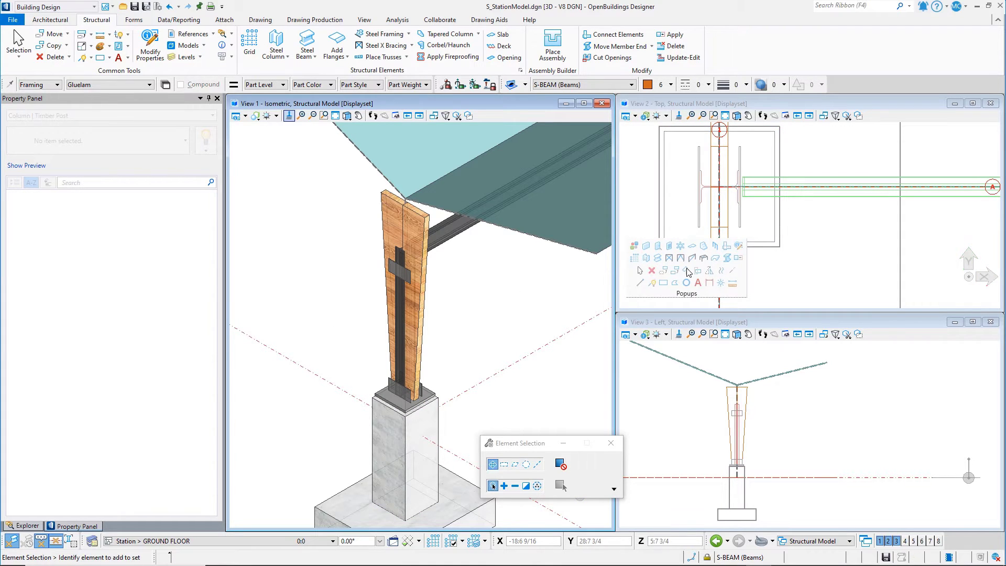
pyautogui.click(664, 271)
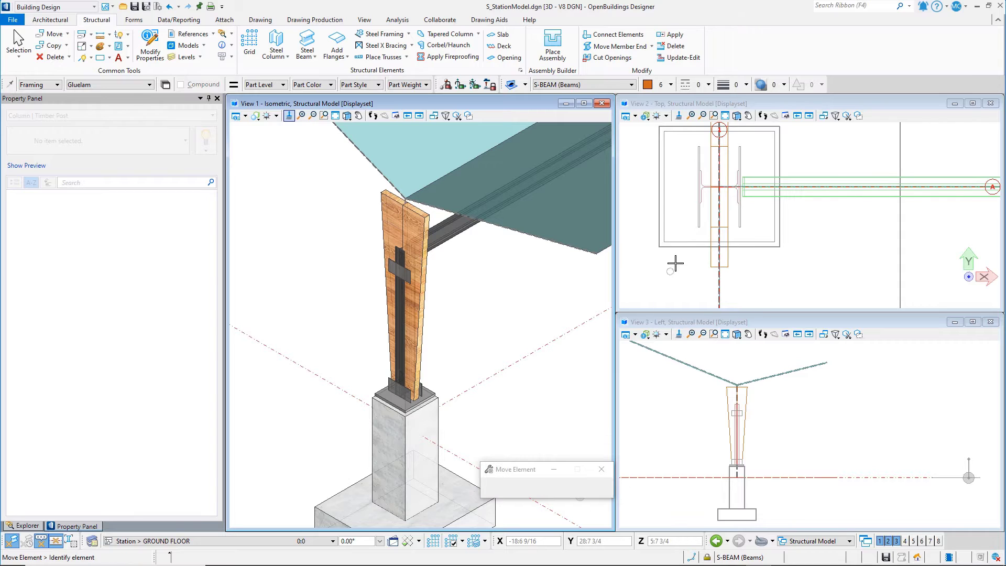
pyautogui.click(726, 193)
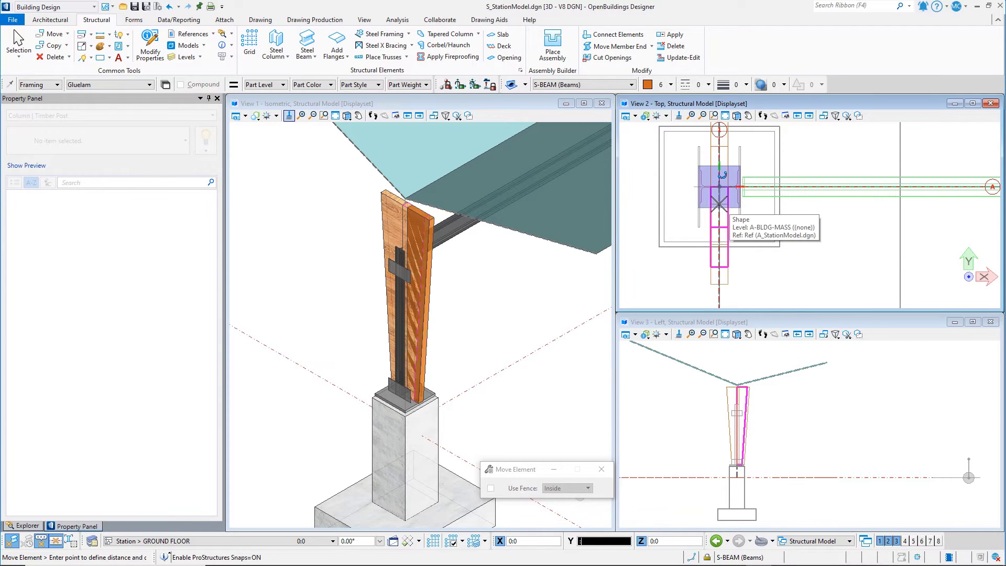
pyautogui.write('-2.5')
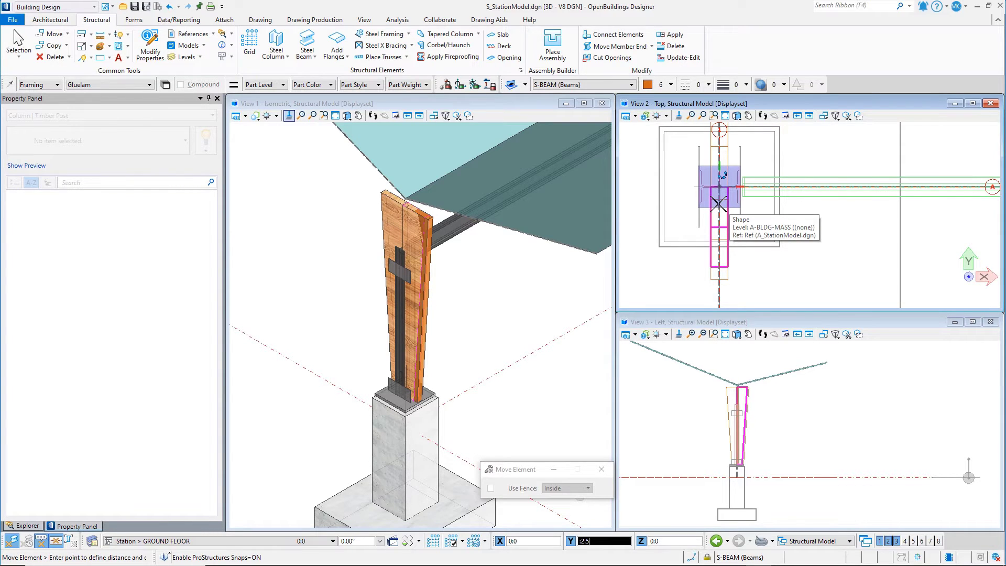
pyautogui.click(675, 191)
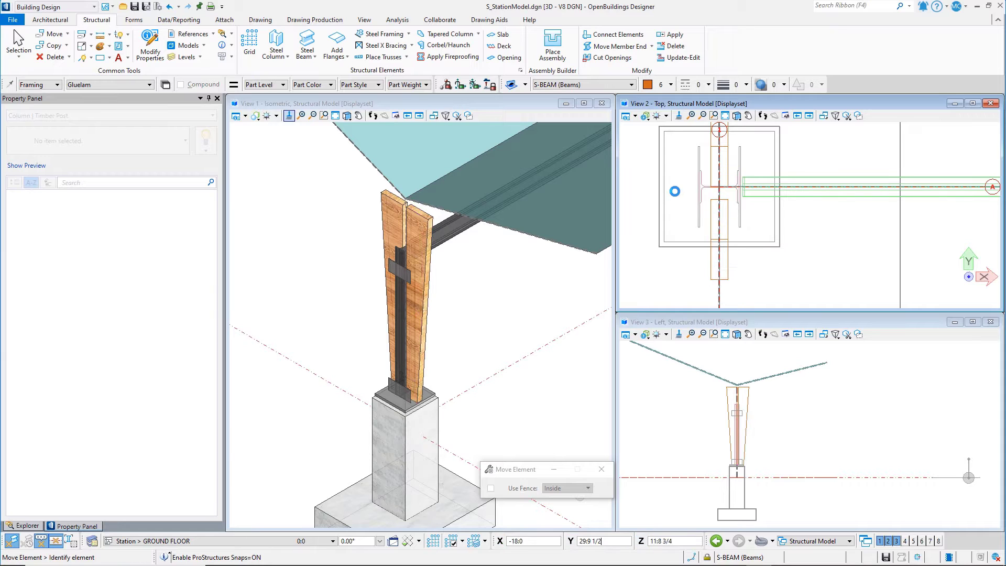
pyautogui.click(715, 180)
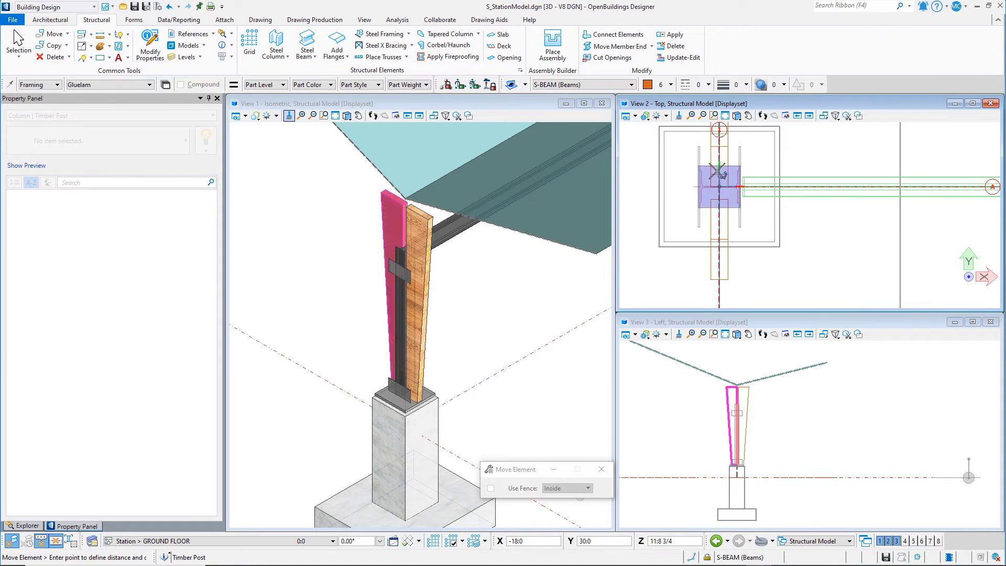
pyautogui.click(677, 218)
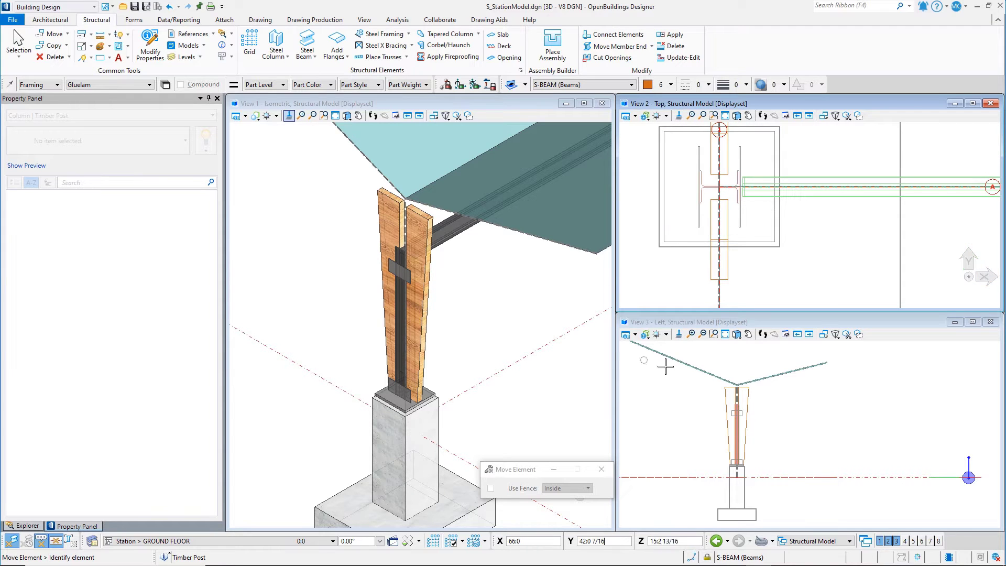
# Configure a tapered glulam Timber Joist beam with the top-center placement point, start height 1:4 and end height 0:8
pyautogui.scroll(3, 716, 378)
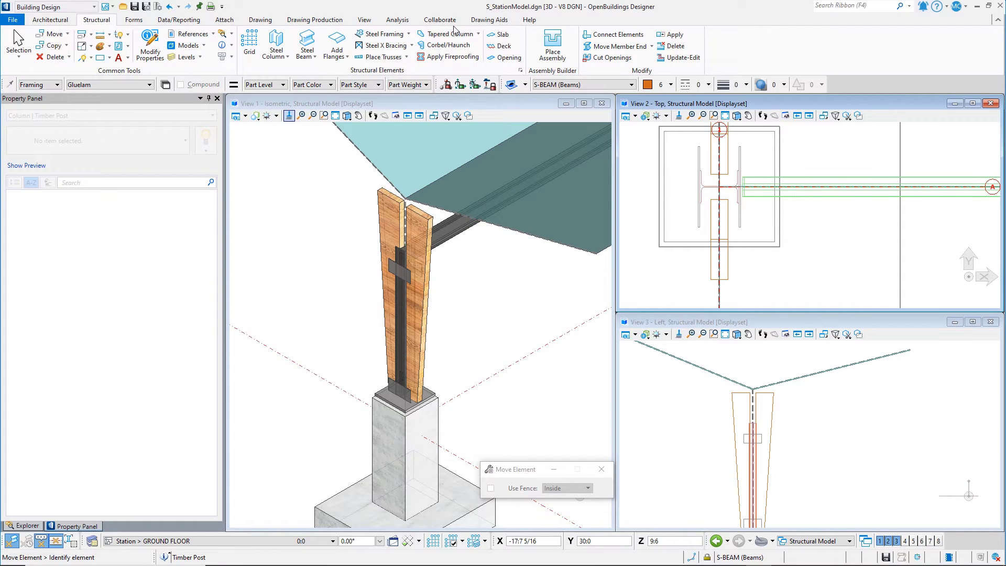
pyautogui.click(478, 34)
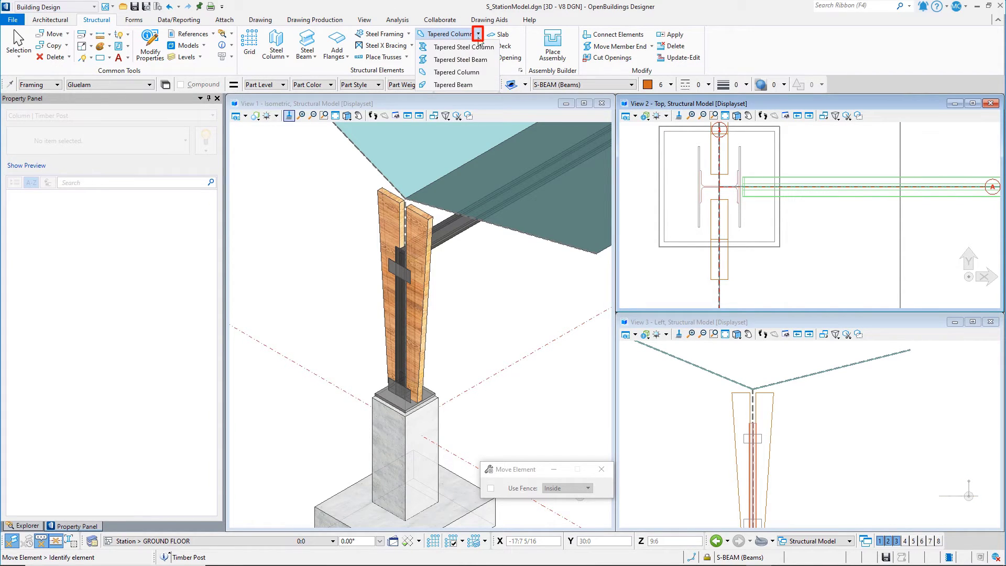
pyautogui.click(472, 86)
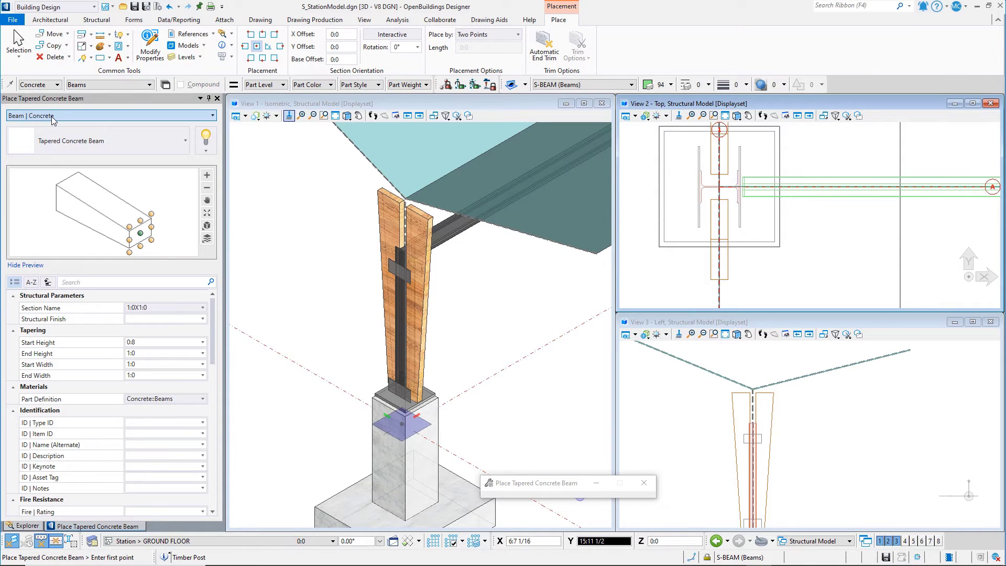
pyautogui.click(53, 116)
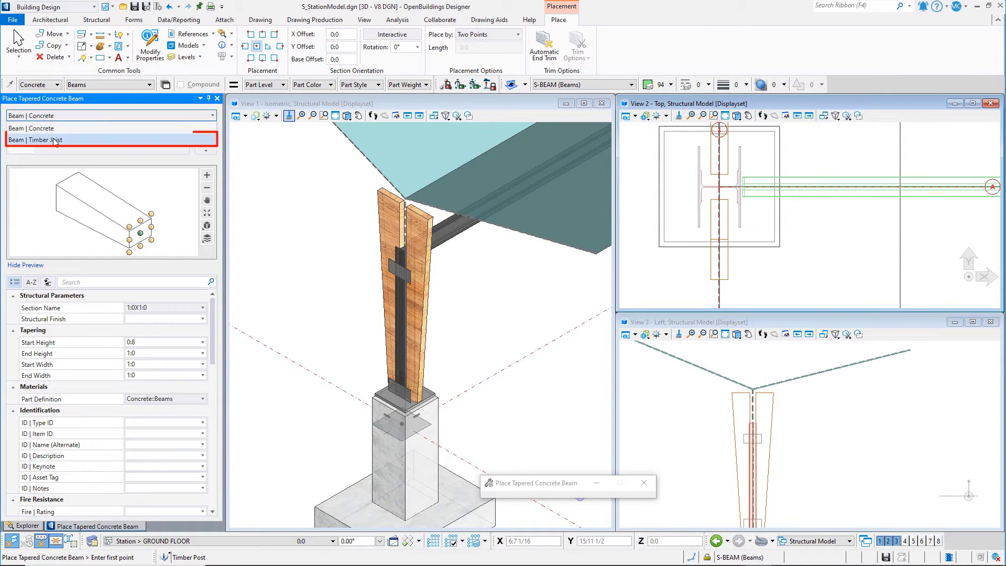
pyautogui.click(55, 140)
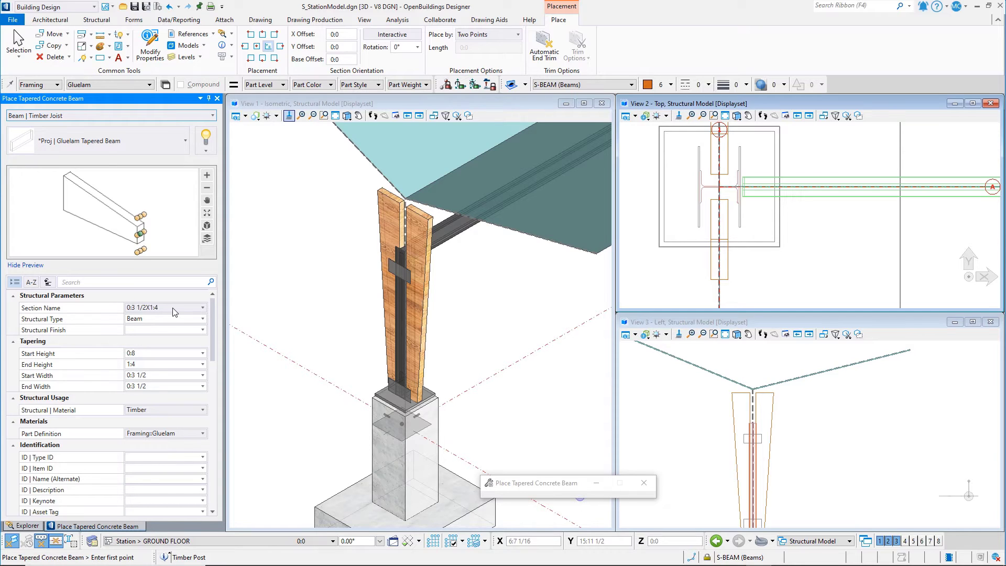
pyautogui.click(143, 352)
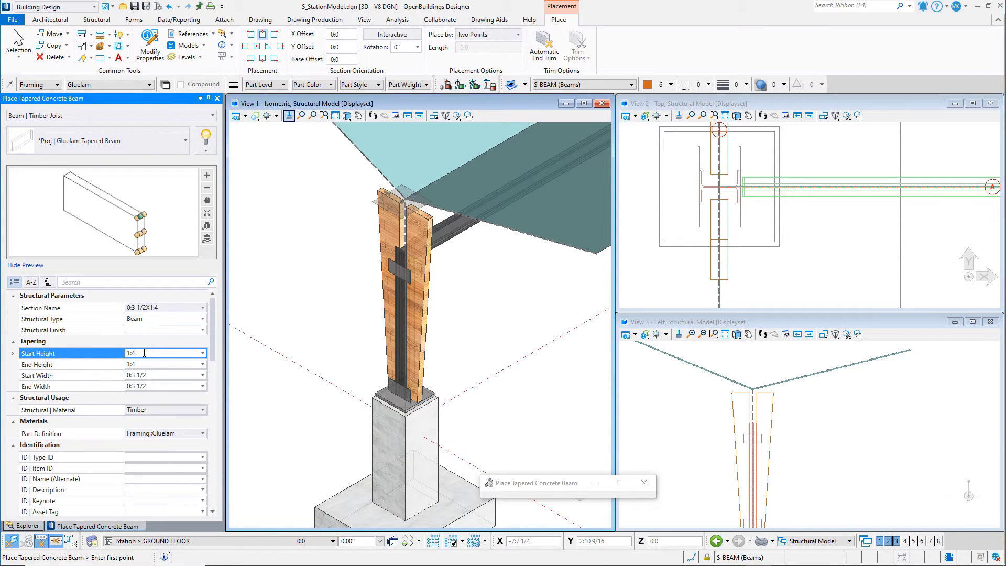
pyautogui.click(139, 364)
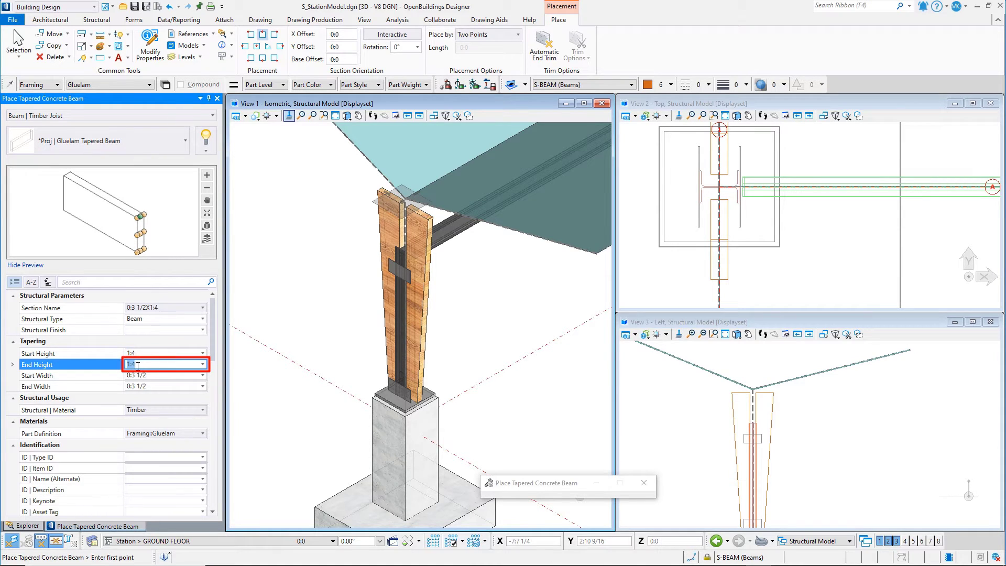
pyautogui.write('0:8')
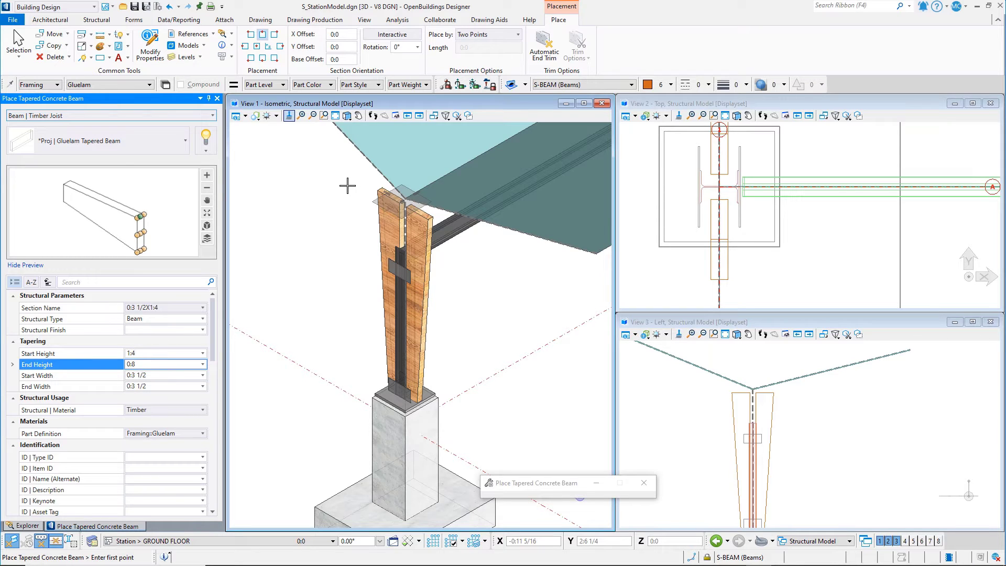
# Place the tapered beam from the top of the north post, aligned to the roof slope above it, with a length of 10 feet
pyautogui.click(401, 201)
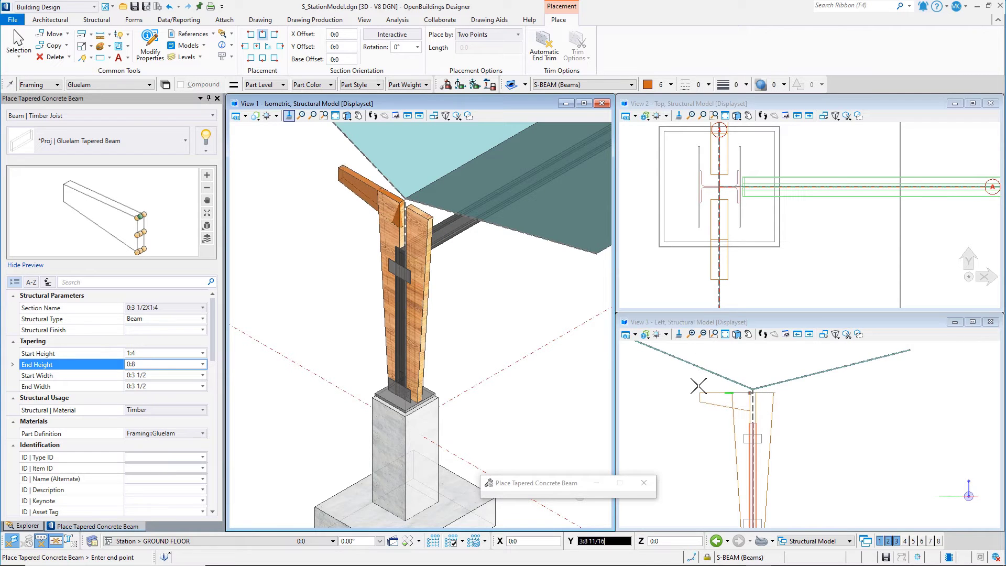
pyautogui.press('r')
pyautogui.press('e')
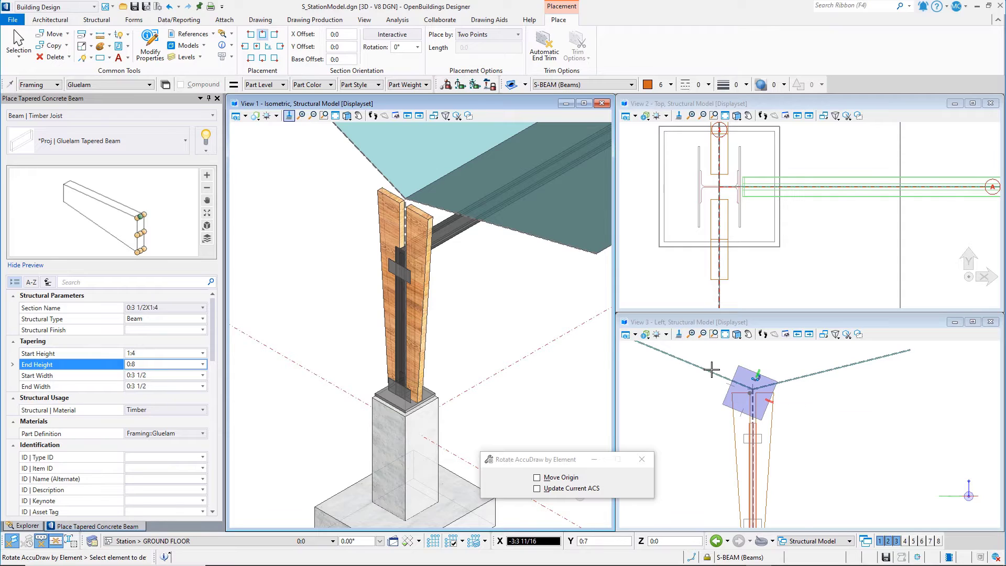
pyautogui.click(712, 369)
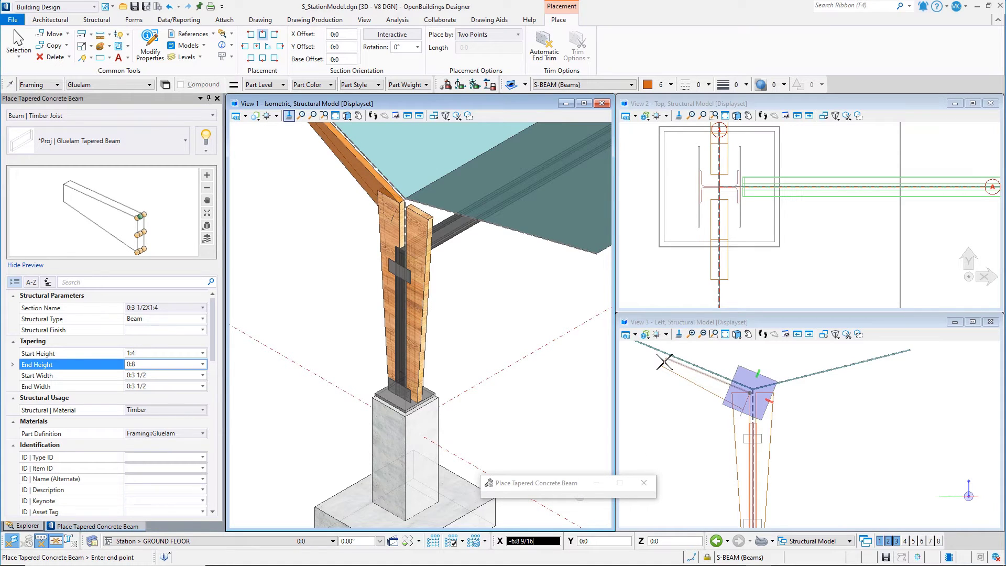
pyautogui.press('Return')
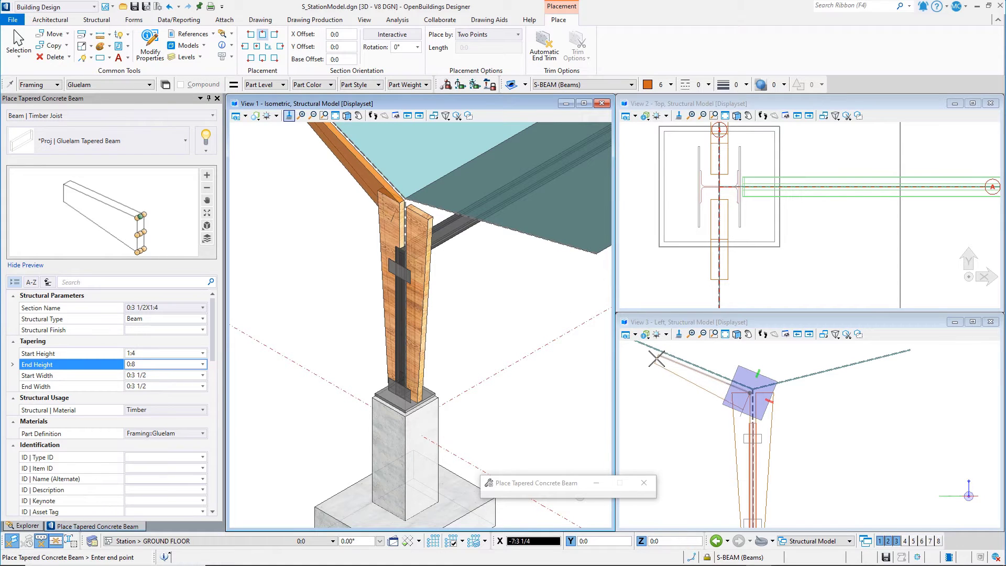
pyautogui.write('10')
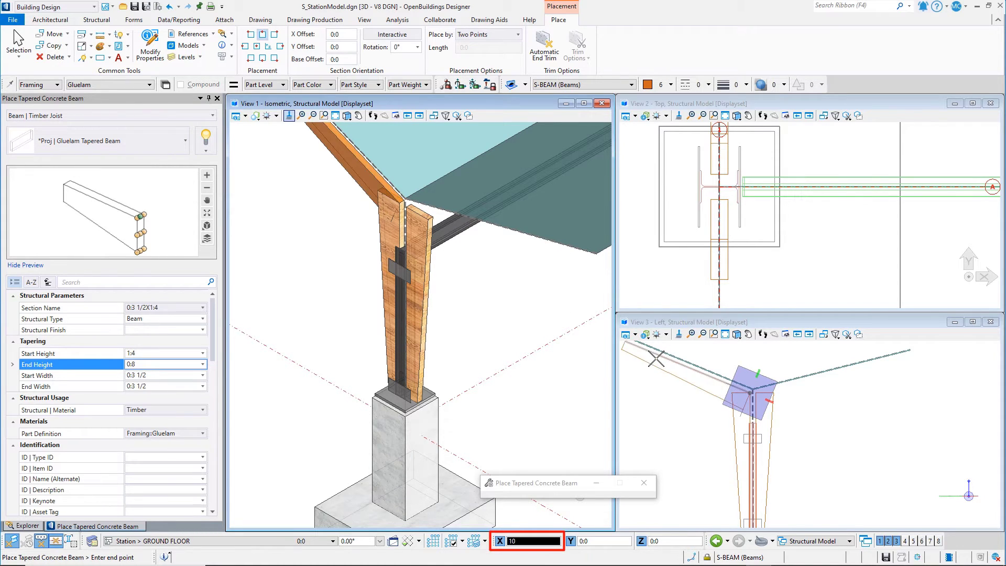
pyautogui.click(656, 359)
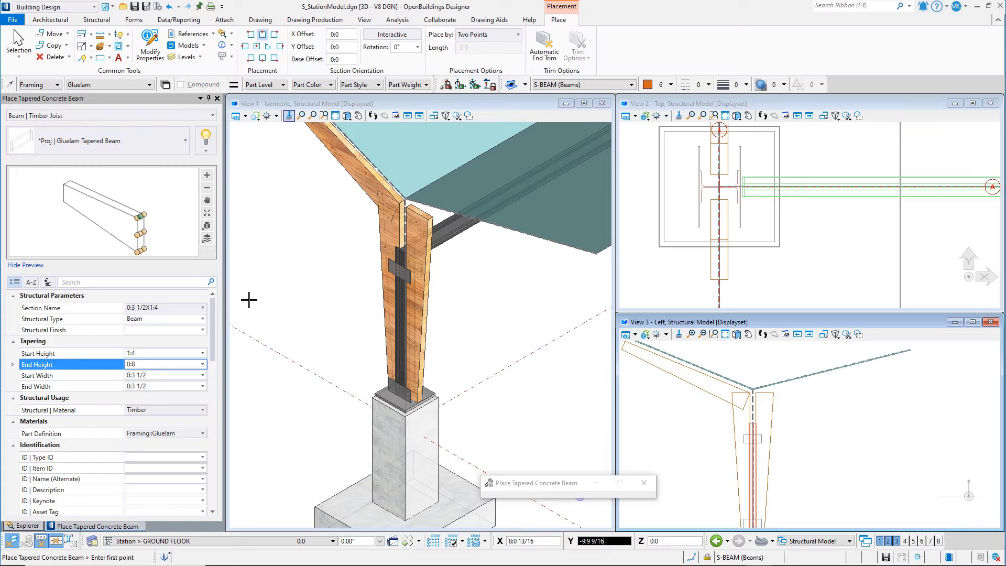
# Set the end height to 0:10 and place a 7:5 long beam from the south post's top, aligned to the opposite roof slope
pyautogui.click(140, 365)
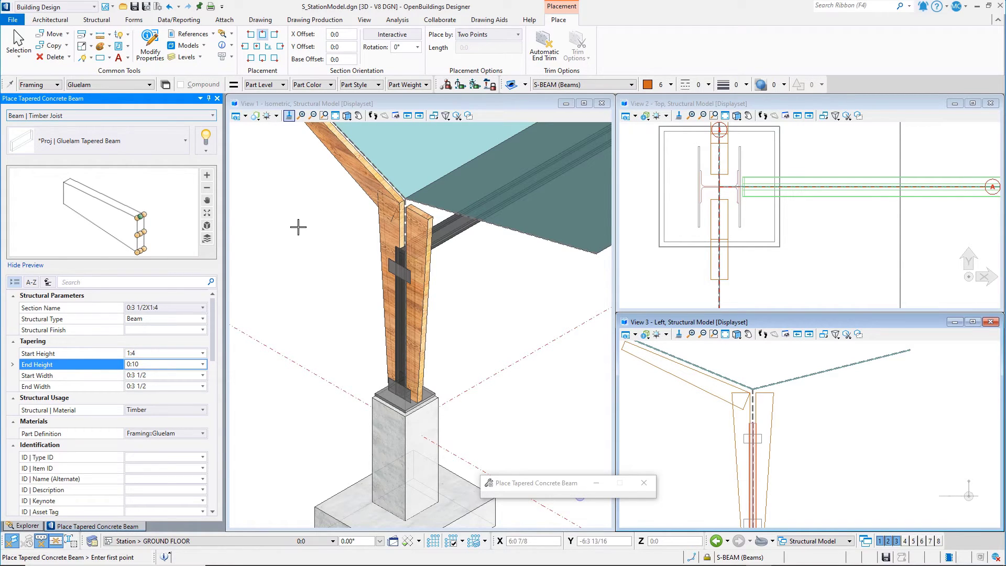
pyautogui.click(408, 206)
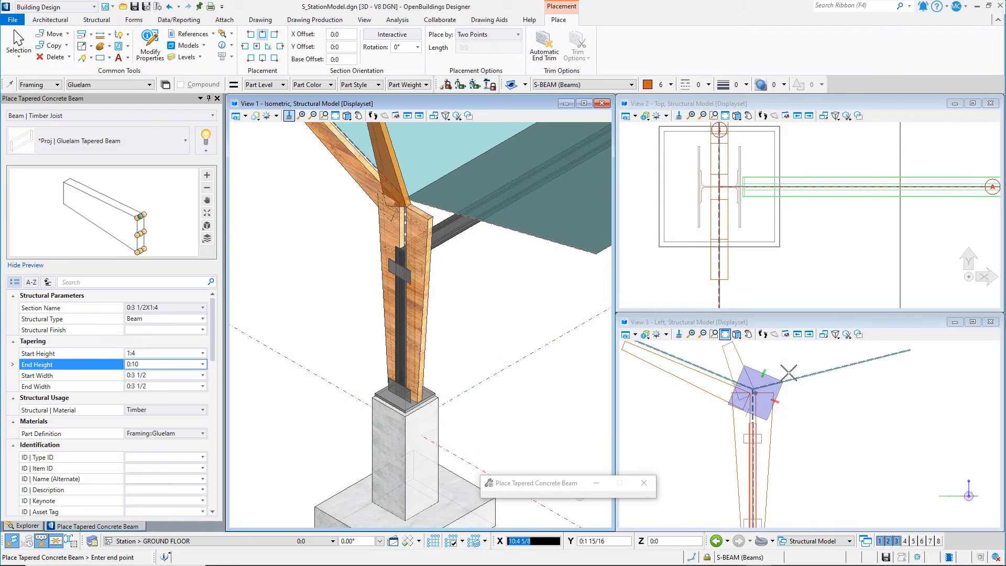
pyautogui.press('r')
pyautogui.press('e')
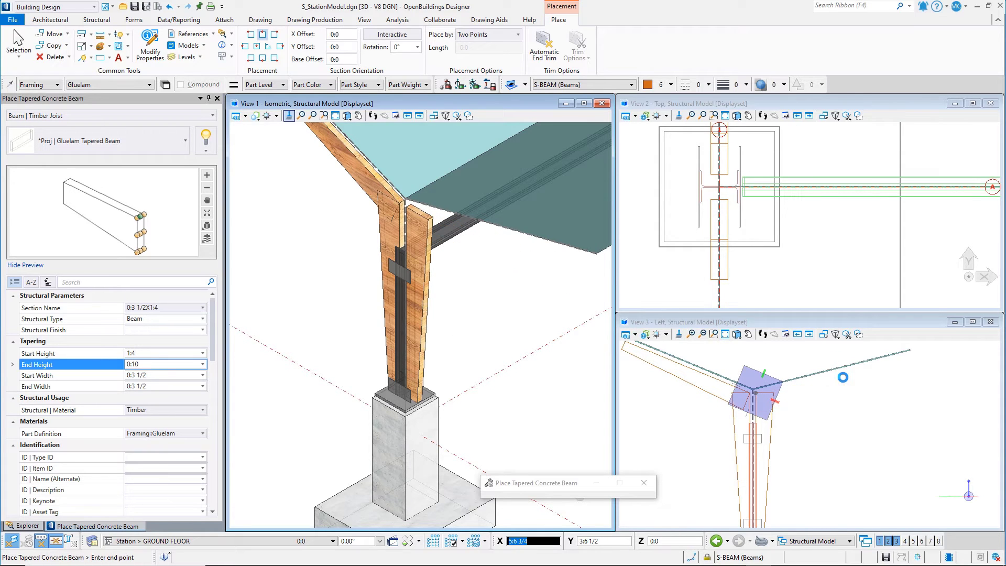
pyautogui.click(780, 382)
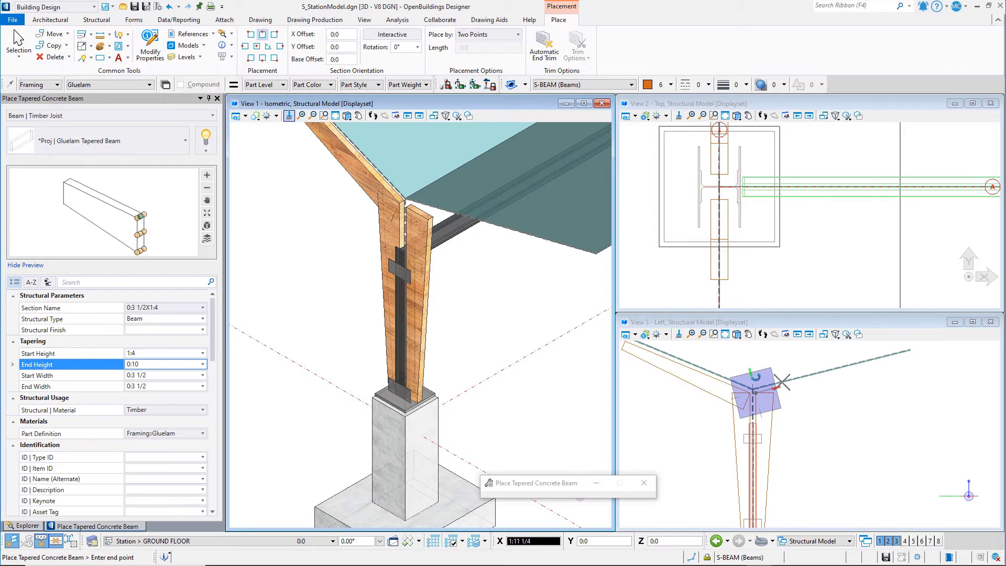
pyautogui.write('7:5')
pyautogui.click(848, 370)
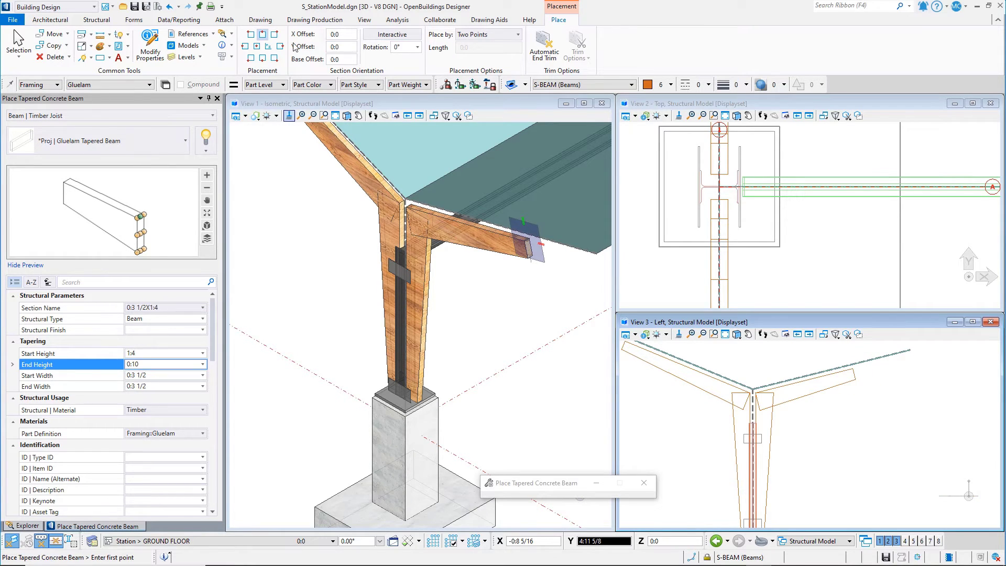
# Connect each tapered beam to its timber post with an L (Bisector) joint
pyautogui.click(97, 19)
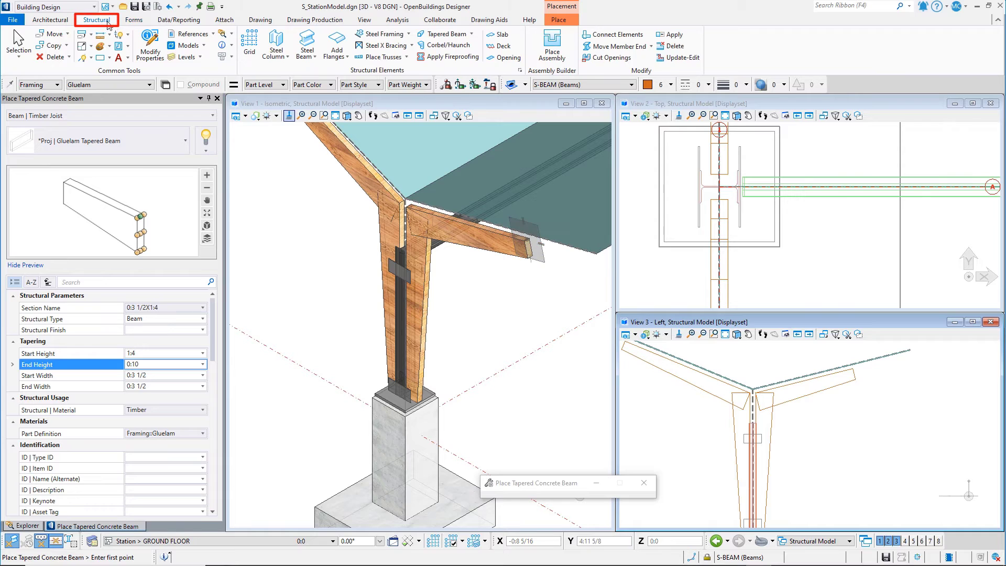
pyautogui.click(612, 34)
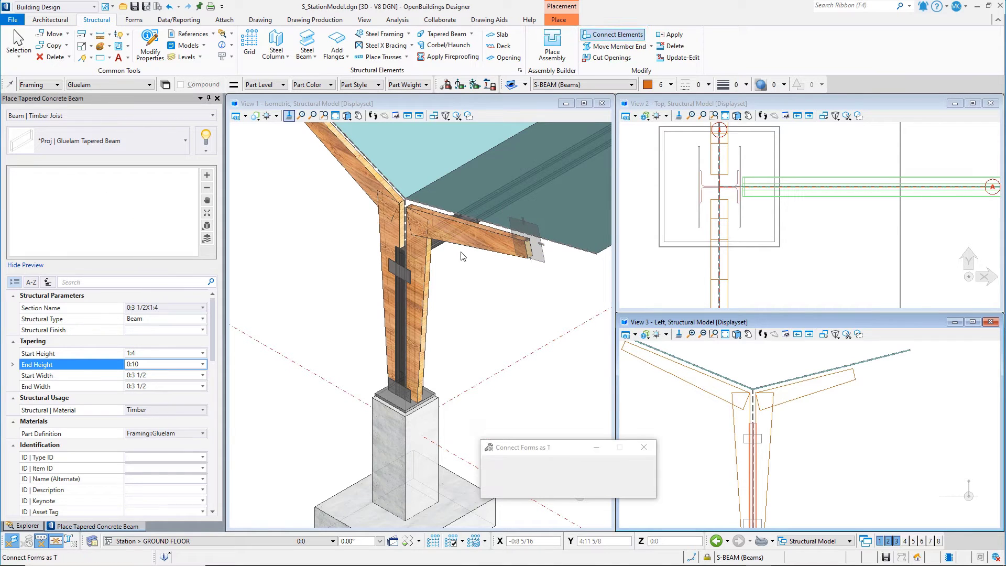
pyautogui.click(557, 472)
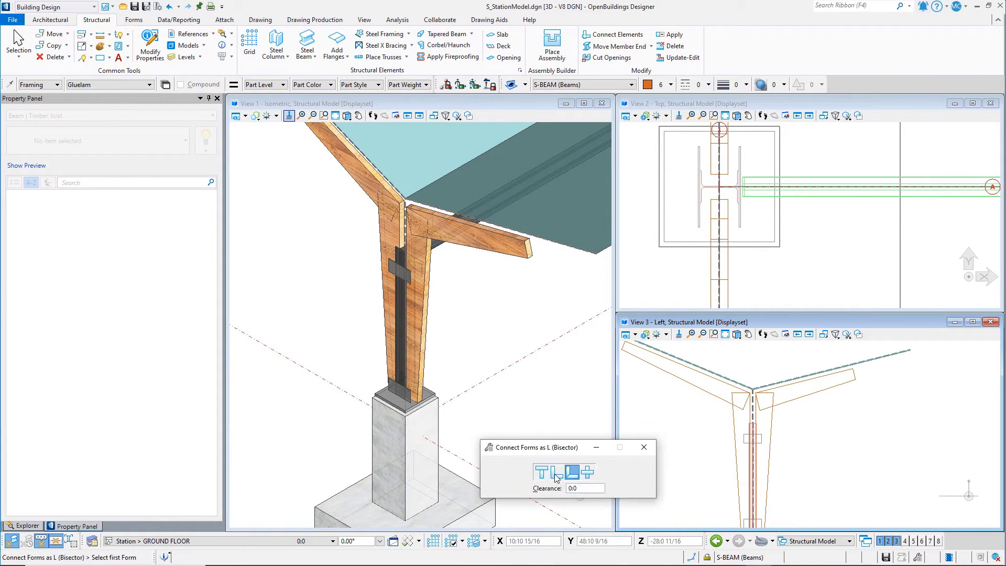
pyautogui.click(355, 184)
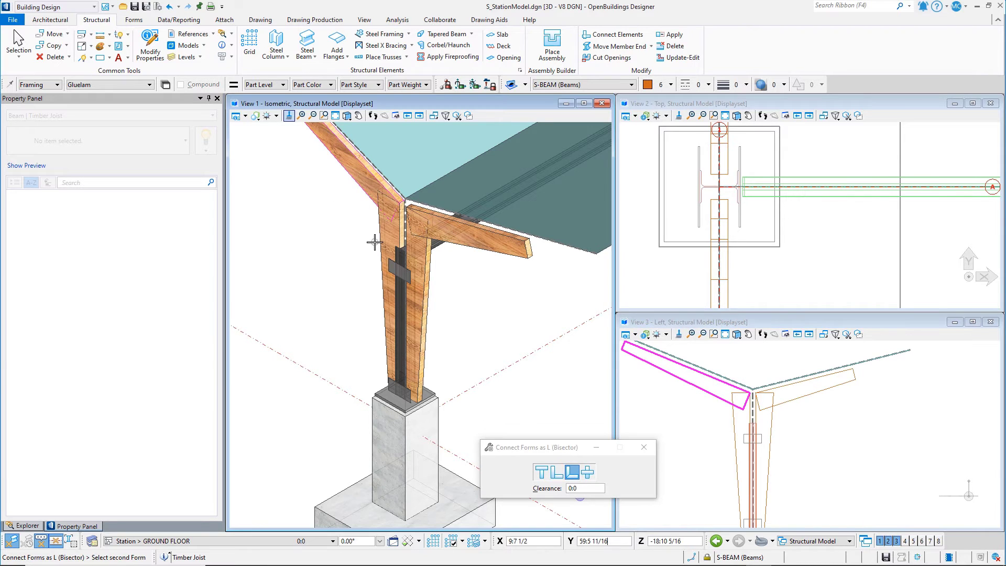
pyautogui.click(378, 242)
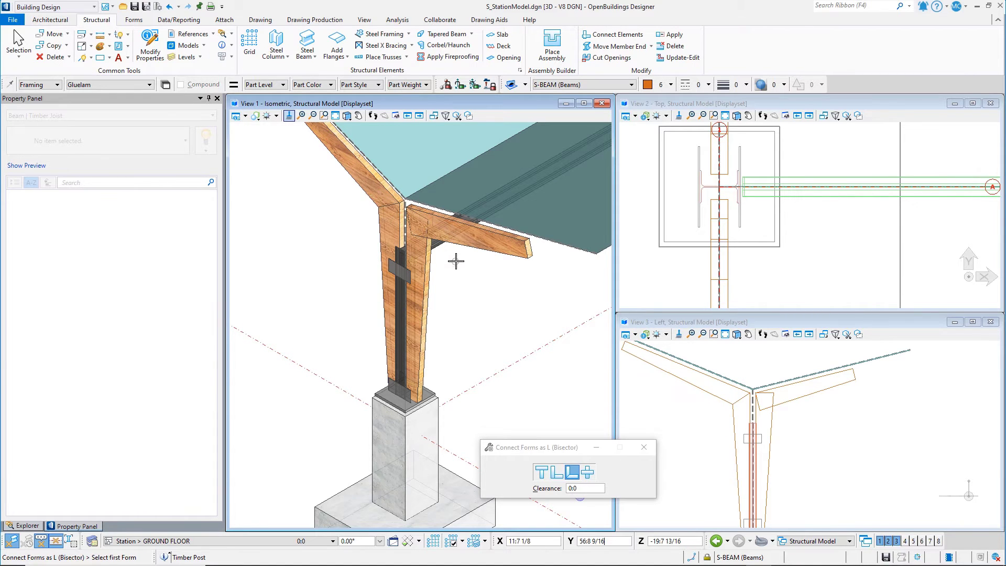
pyautogui.click(464, 246)
pyautogui.click(426, 282)
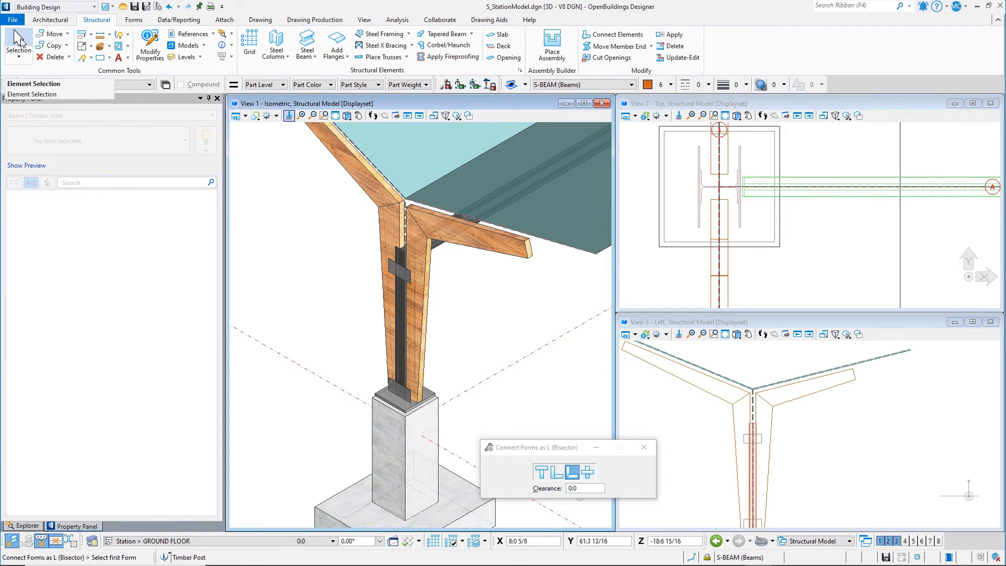
# Select both timber posts and both beams, and move them in the top view flush against the outer face of the column's west plate
pyautogui.click(19, 42)
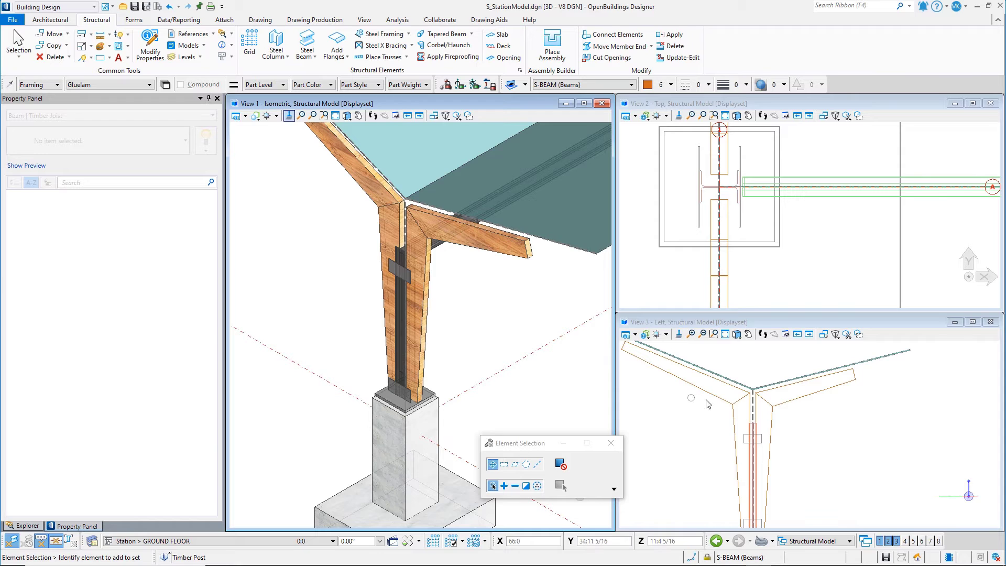
pyautogui.click(738, 419)
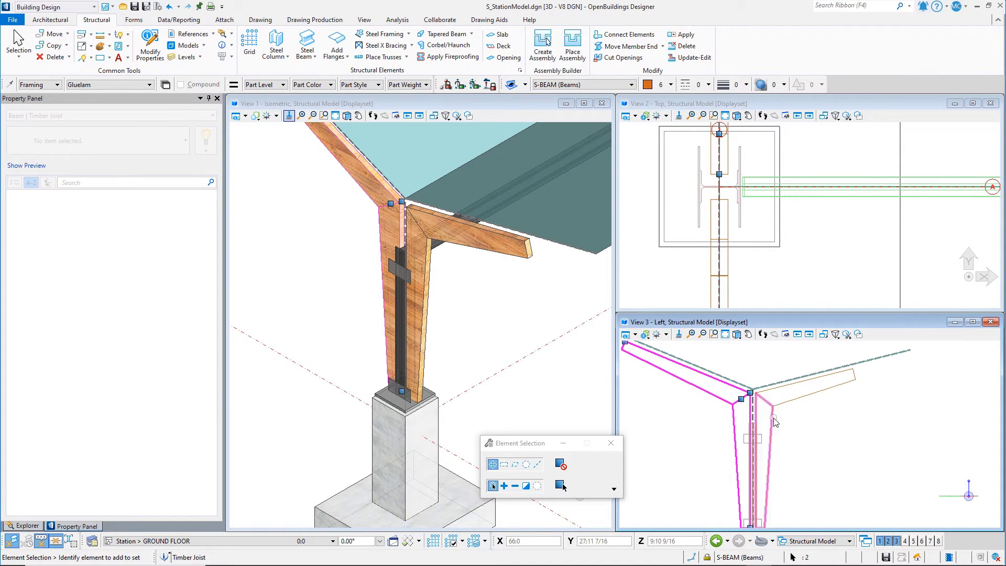
pyautogui.keyDown('ctrl'); pyautogui.click(763, 419); pyautogui.keyUp('ctrl')
pyautogui.keyDown('ctrl'); pyautogui.click(809, 394); pyautogui.keyUp('ctrl')
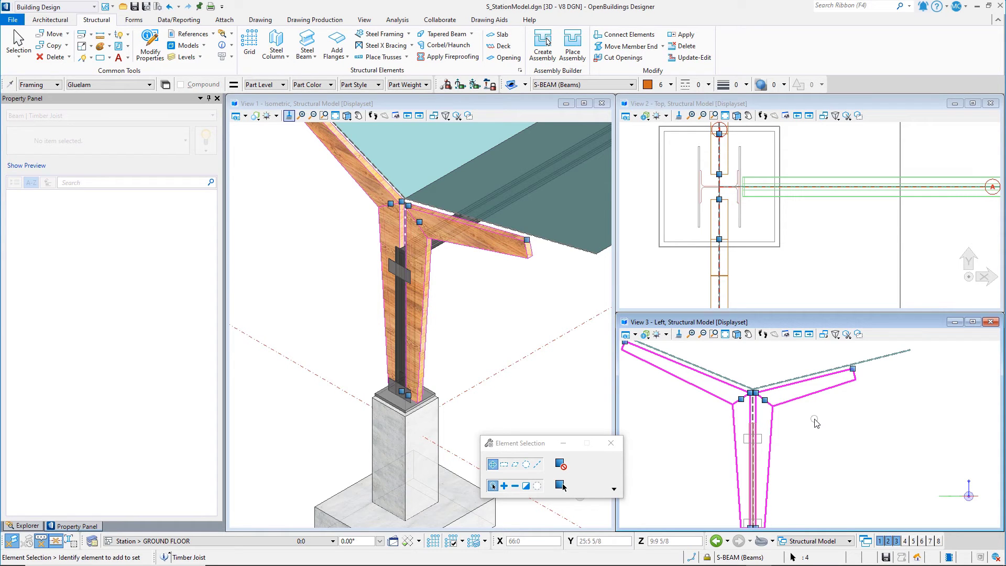
pyautogui.rightClick(827, 232)
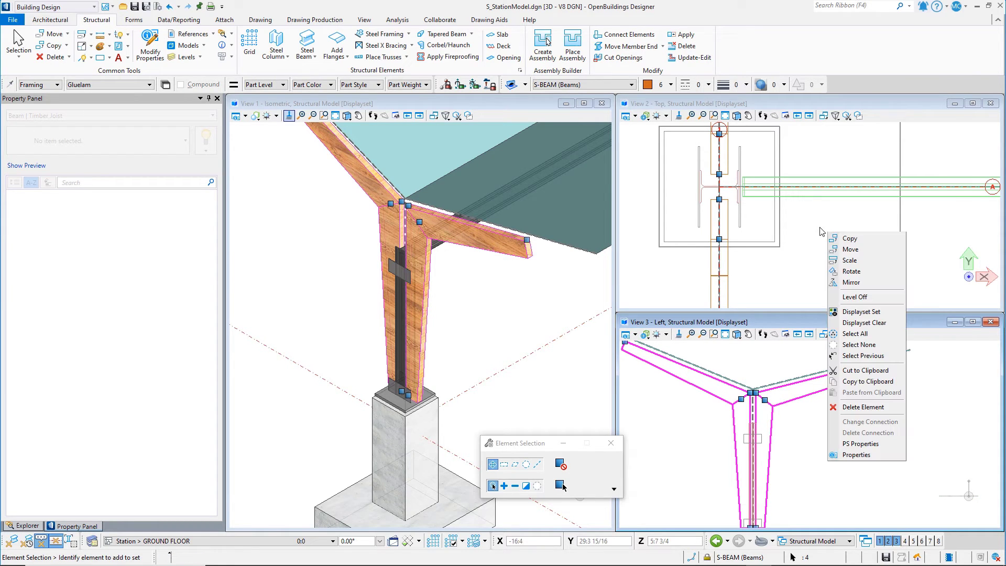
pyautogui.click(849, 249)
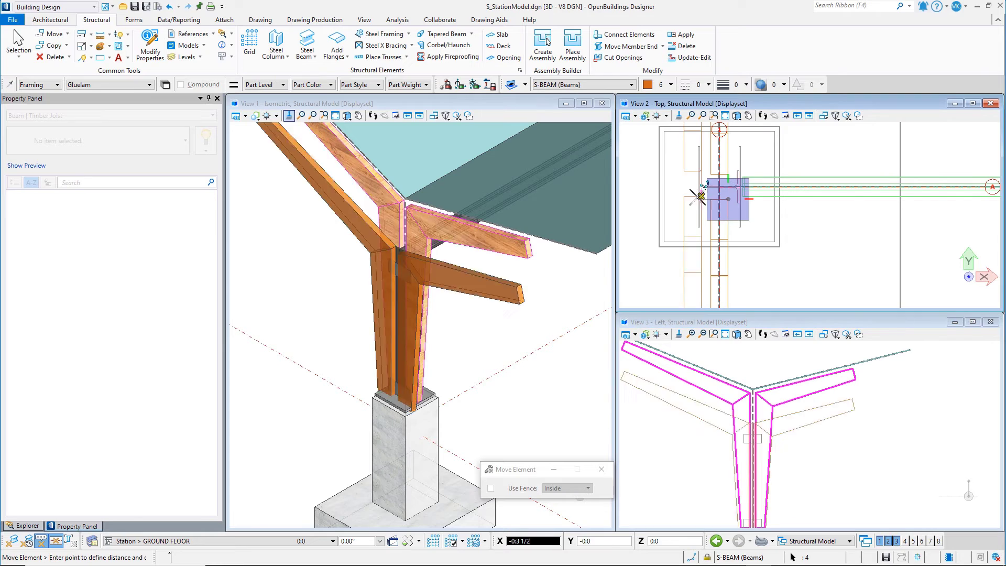
pyautogui.click(697, 227)
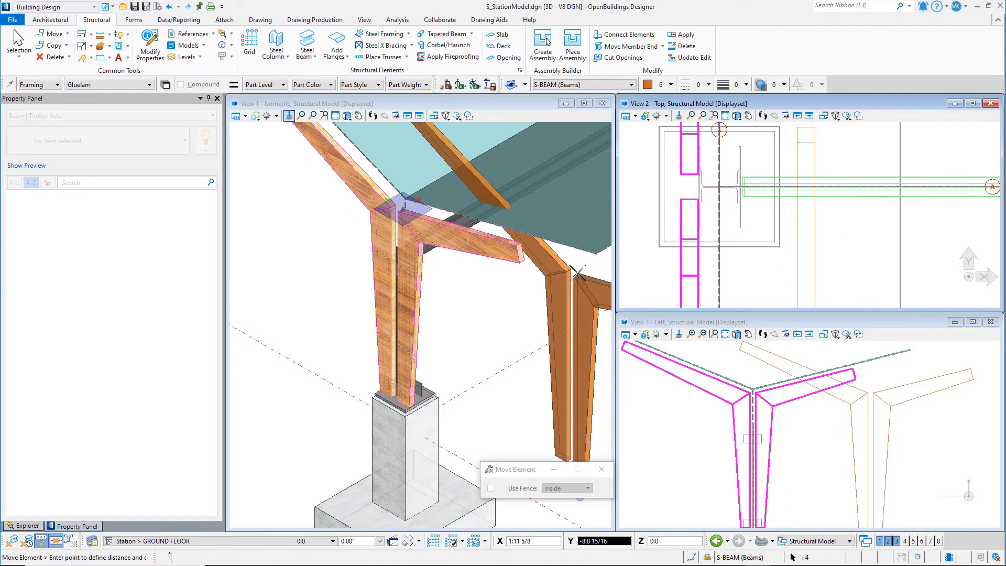
pyautogui.press('Escape')
# Make one copy of the selected timber posts and beams against the outer face of the column's east plate
pyautogui.rightClick(556, 279)
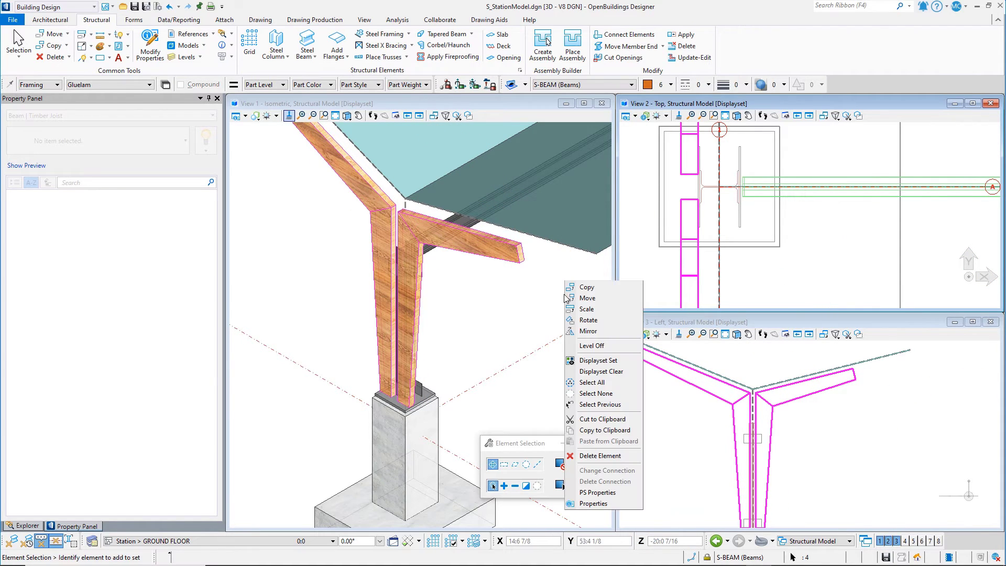
pyautogui.click(581, 292)
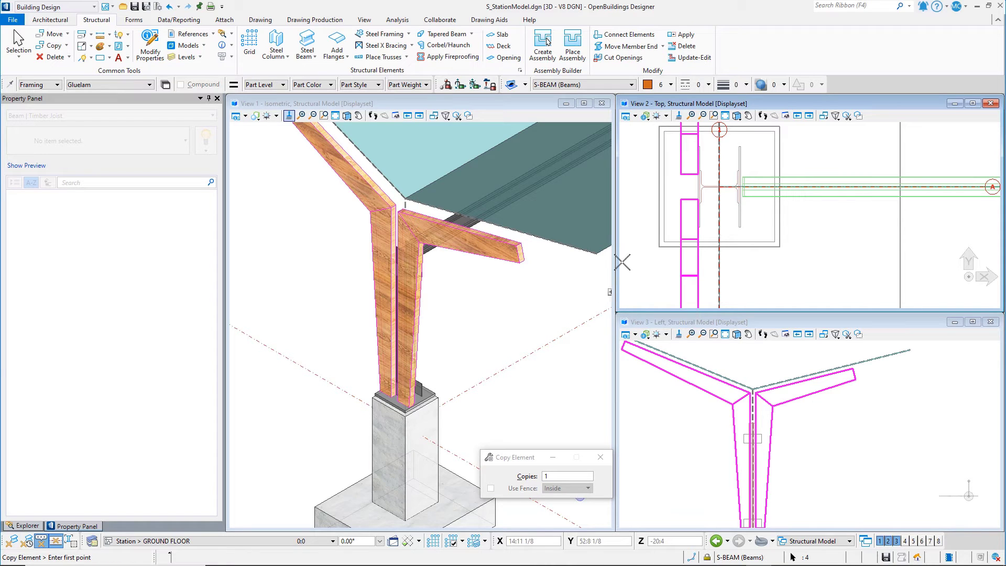
pyautogui.click(680, 198)
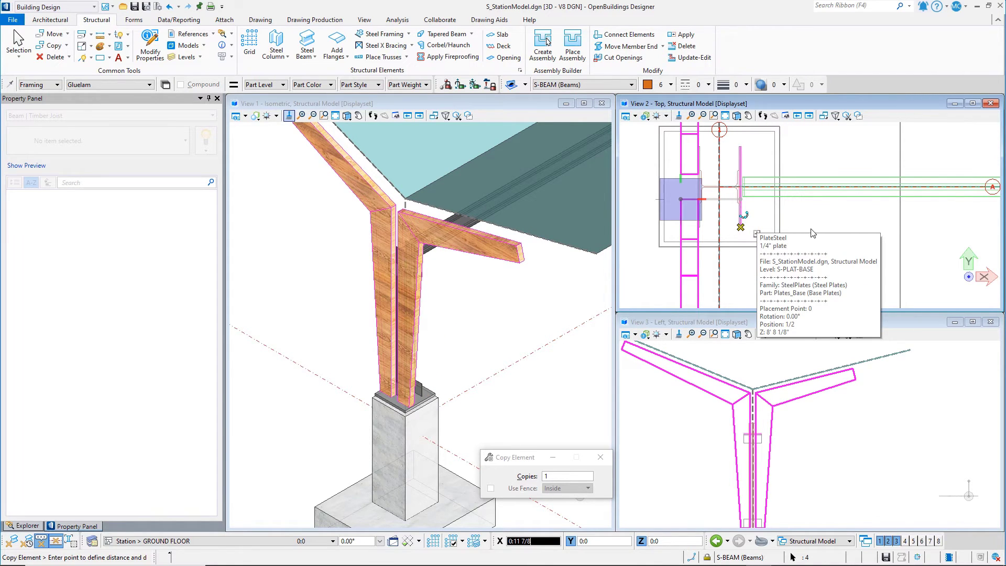
pyautogui.click(819, 242)
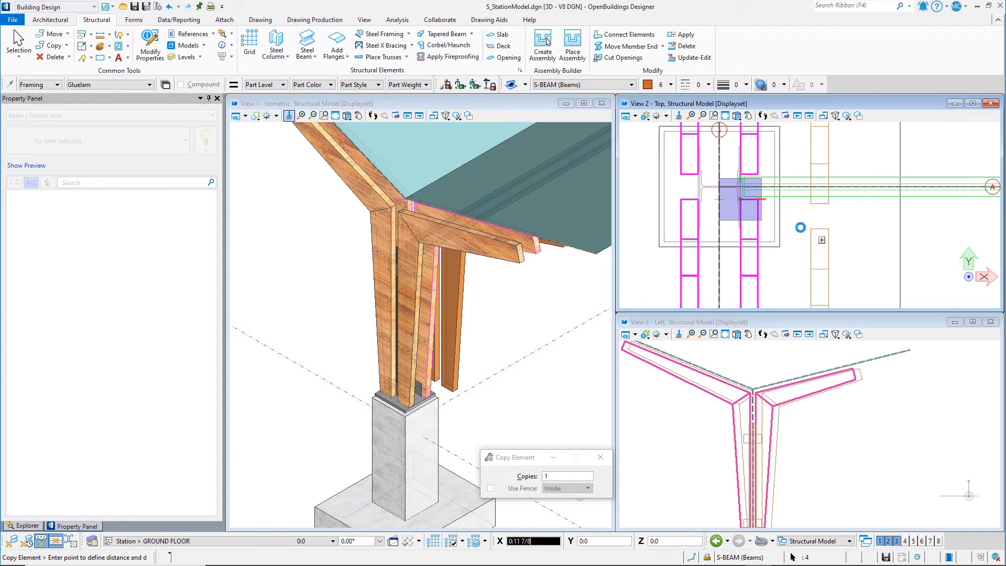
# Deselect the timber members and set up a 1/4" plate to place by points from its middle
pyautogui.press('Escape')
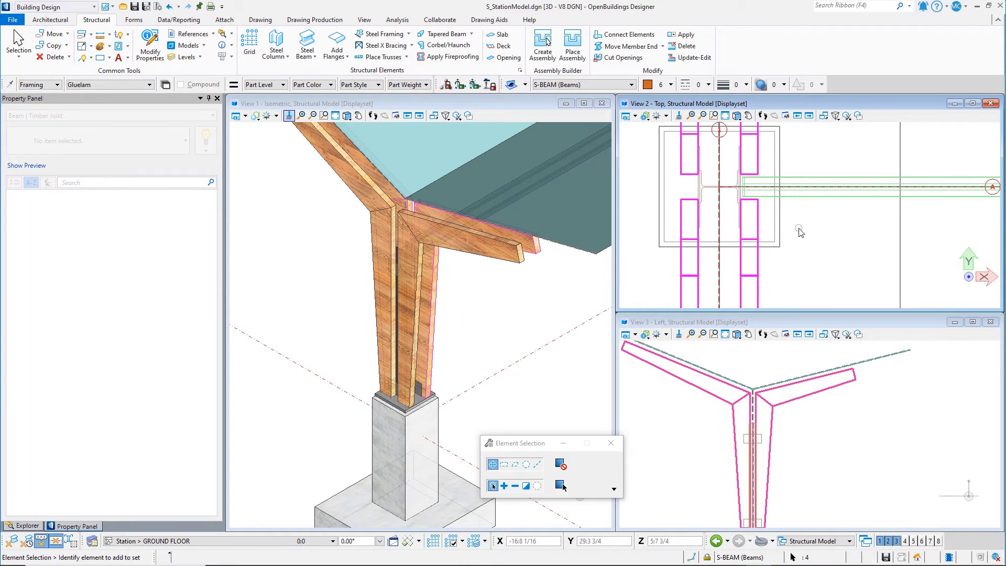
pyautogui.click(789, 233)
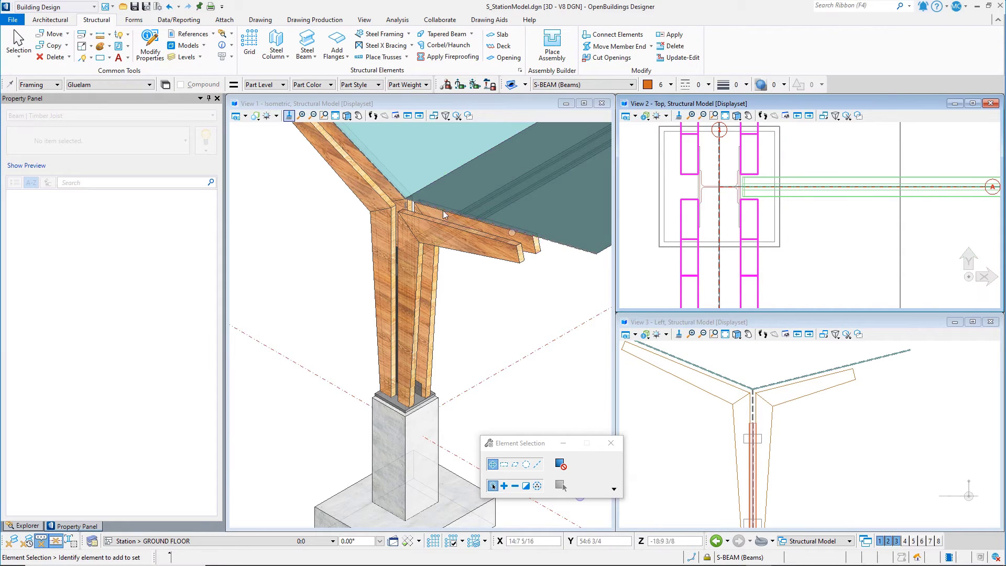
pyautogui.click(350, 60)
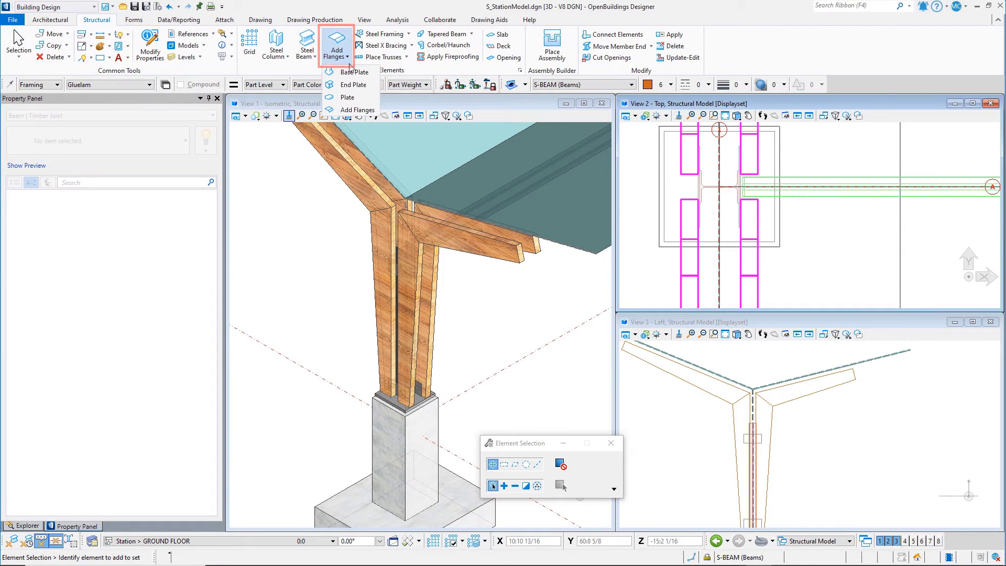
pyautogui.click(347, 97)
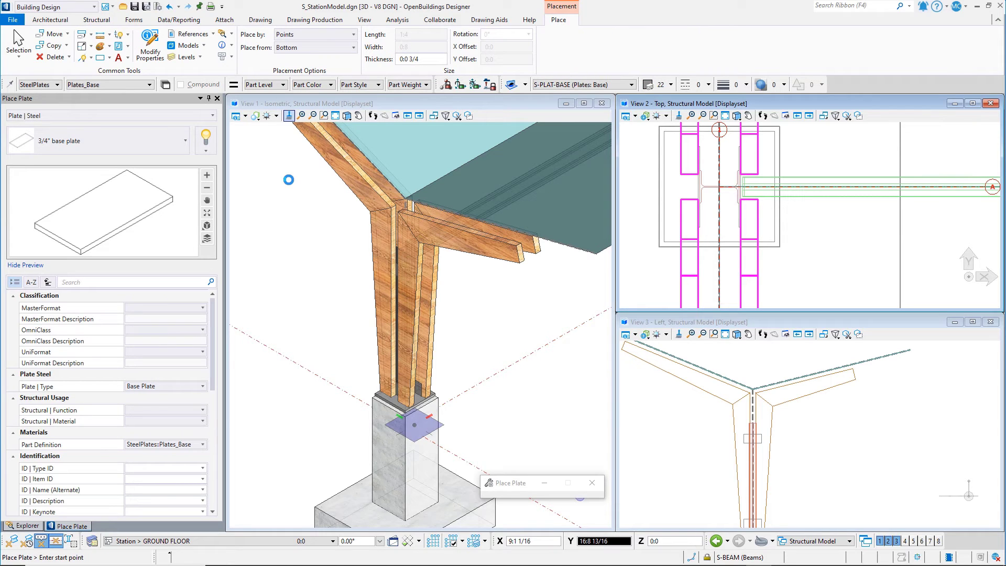
pyautogui.click(131, 145)
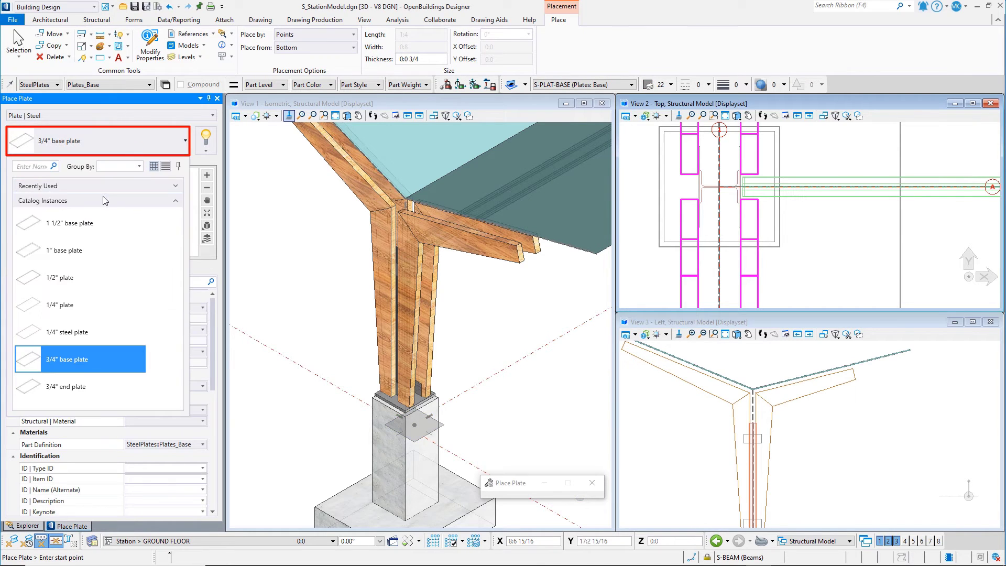
pyautogui.click(72, 305)
pyautogui.click(315, 34)
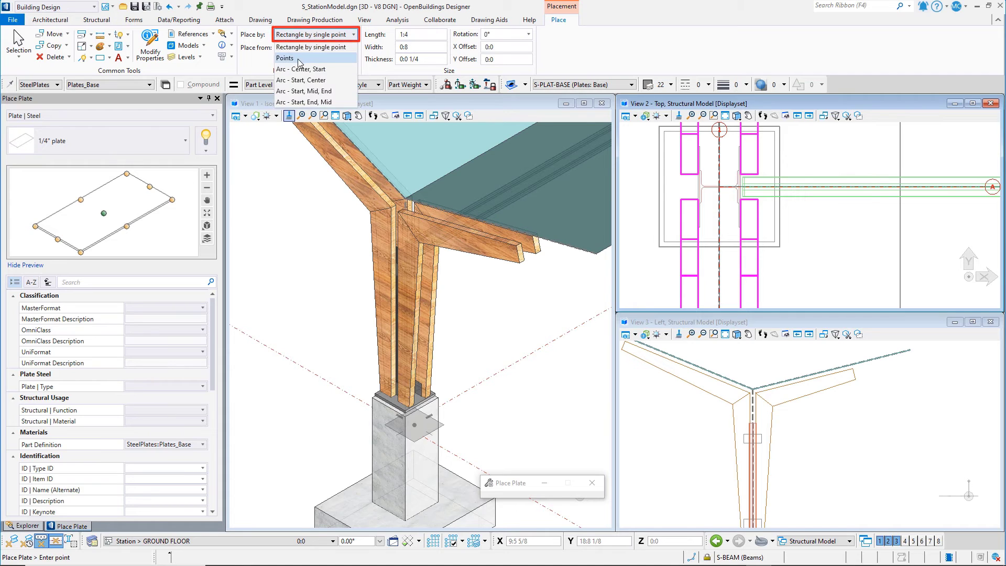
pyautogui.click(299, 58)
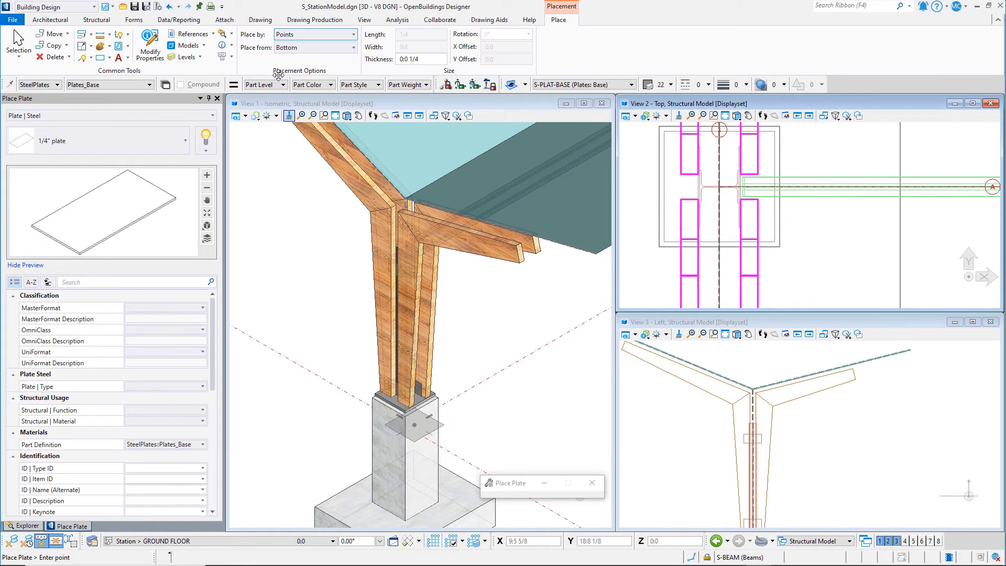
pyautogui.press('Down')
# Start the plate outline at the upper mitre corner of the west frame's south joint and run it 1:4 along the beam's top edge
pyautogui.hotkey('ctrl', 'z')
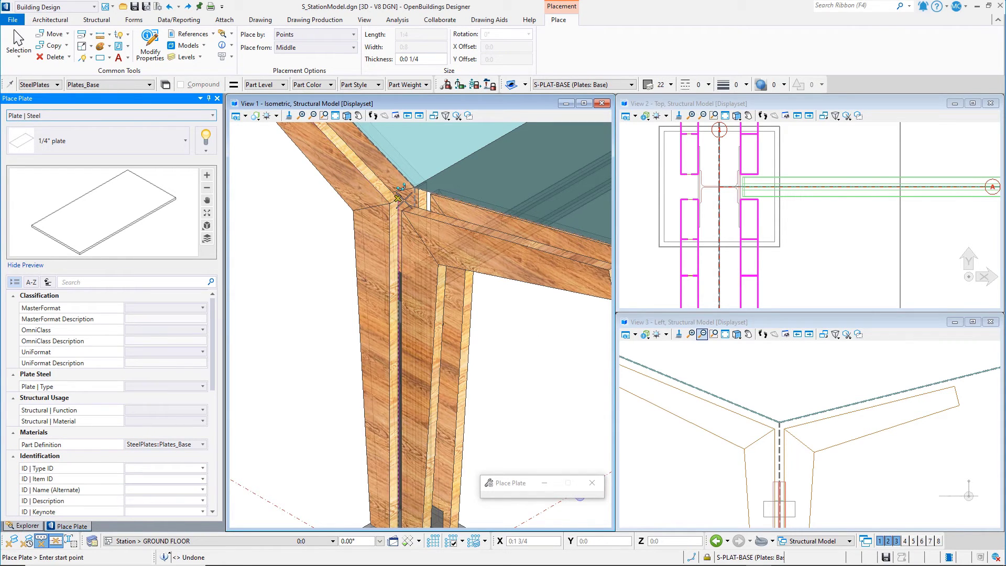
pyautogui.scroll(2, 394, 201)
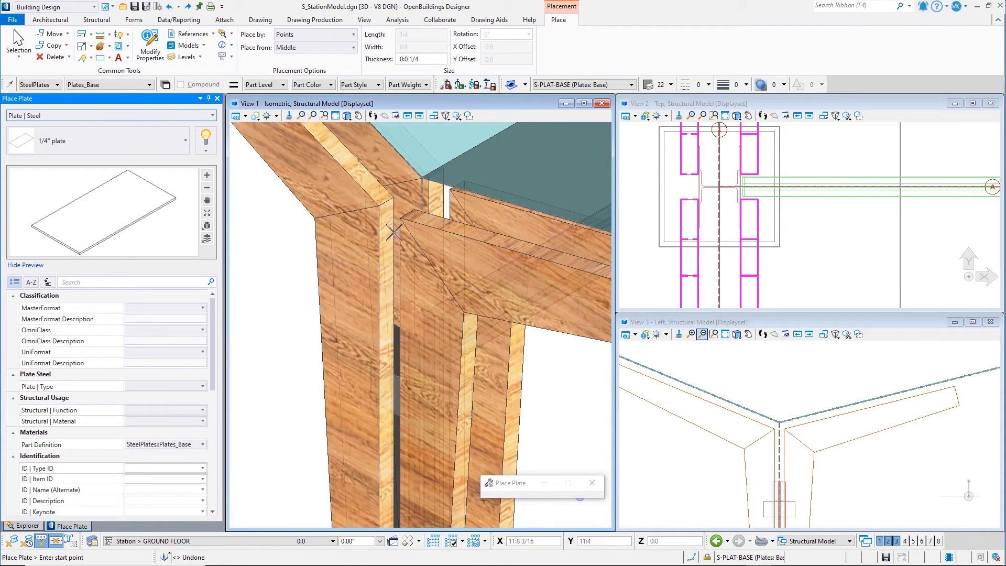
pyautogui.click(408, 211)
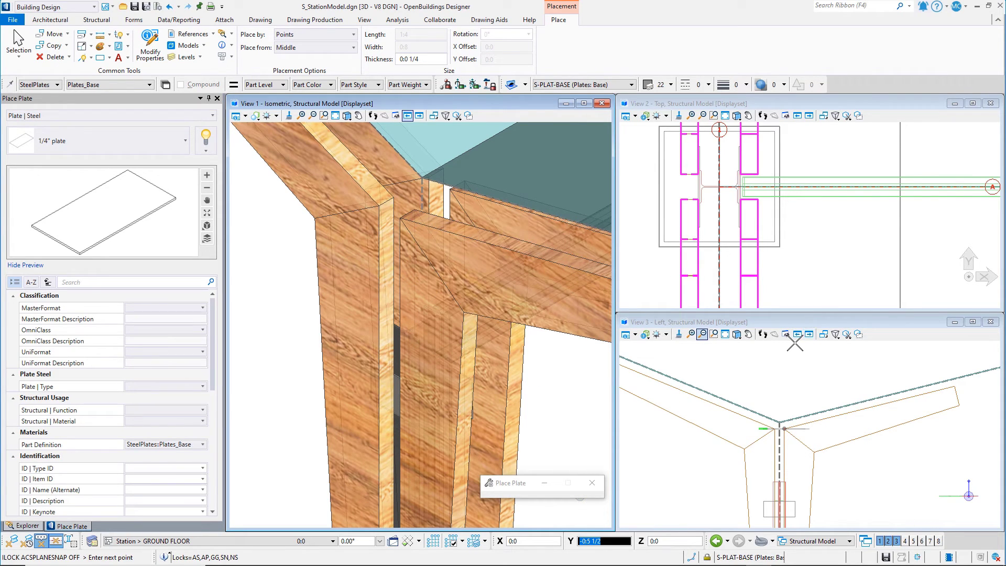
pyautogui.press('r')
pyautogui.press('e')
pyautogui.click(850, 410)
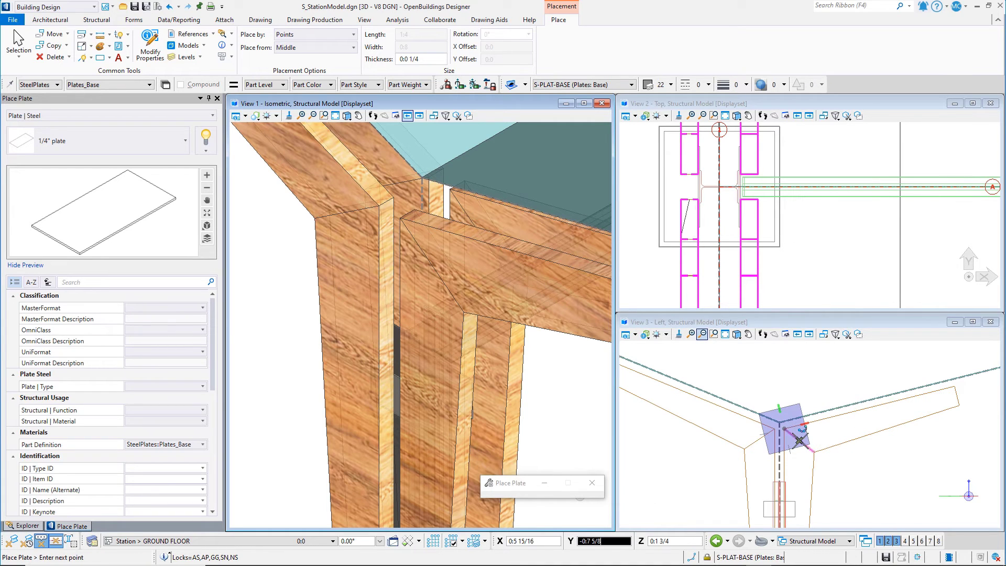
pyautogui.scroll(2, 836, 443)
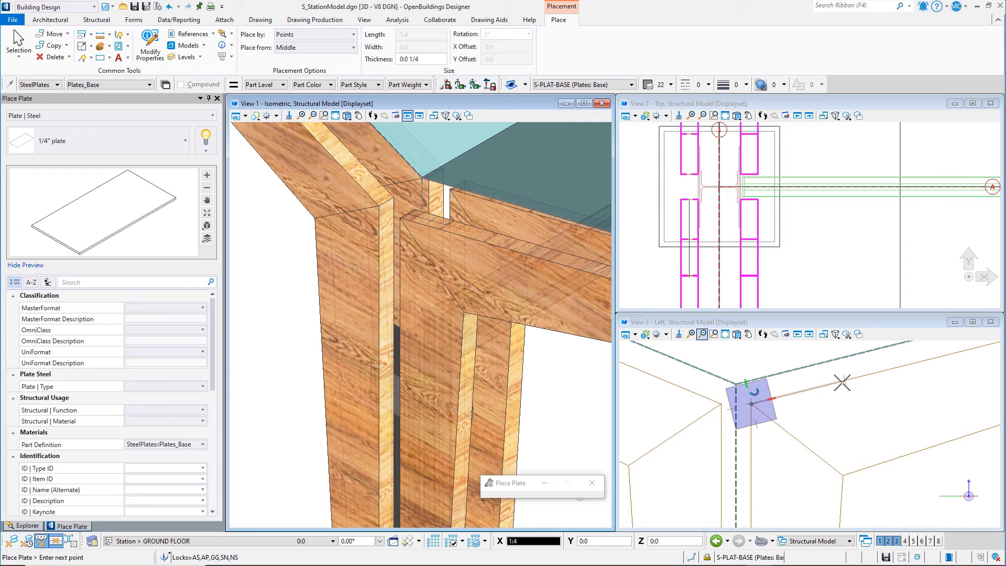
pyautogui.write('1:4')
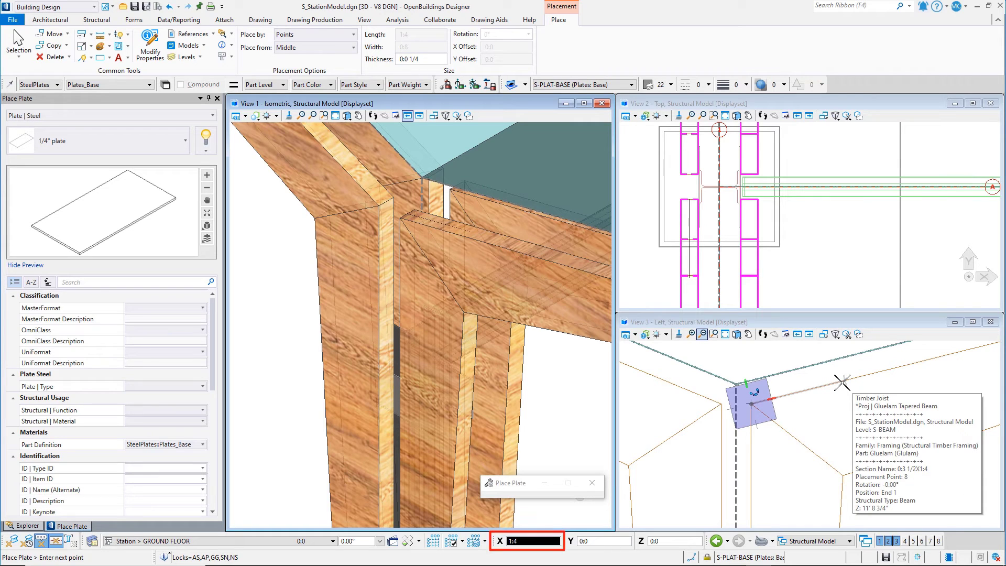
pyautogui.write('1')
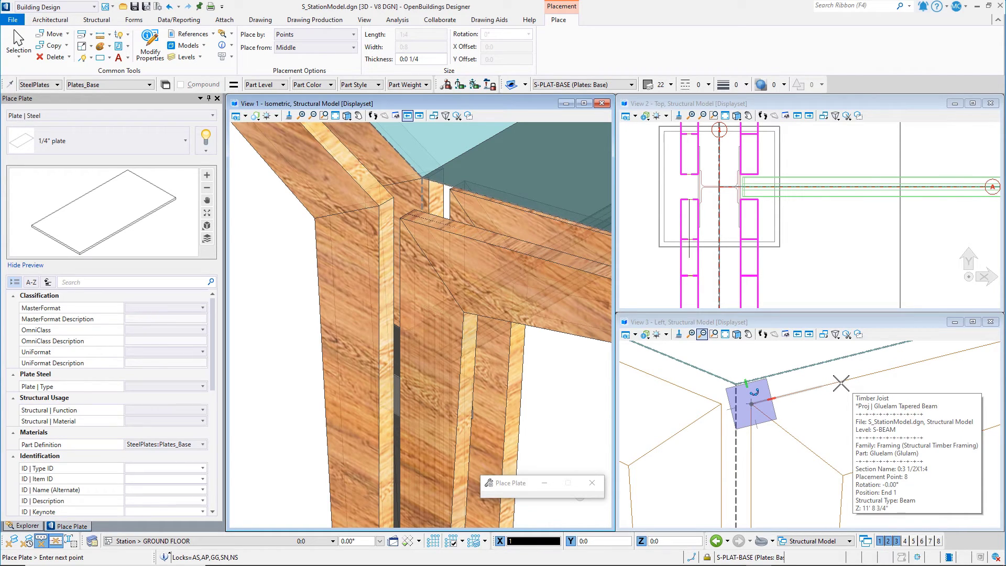
pyautogui.click(838, 384)
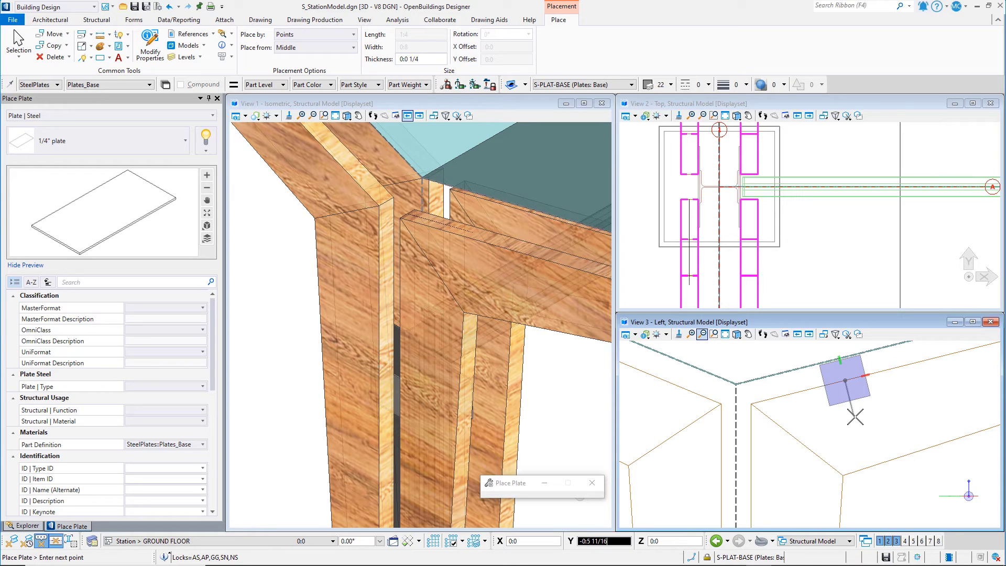
# Continue the plate outline perpendicularly across to the beam's underside, then along the underside to the lower mitre corner
pyautogui.press('Return')
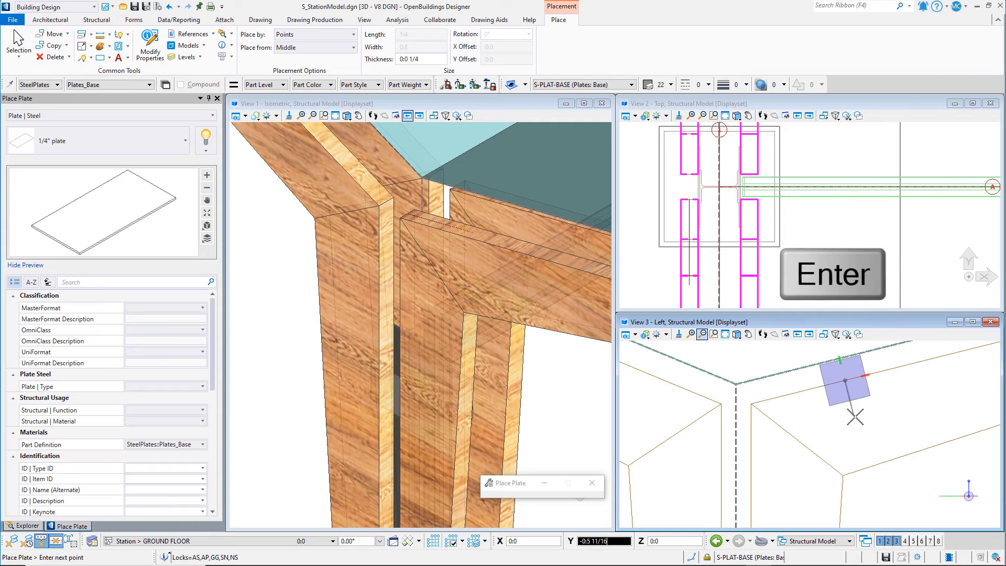
pyautogui.press('n')
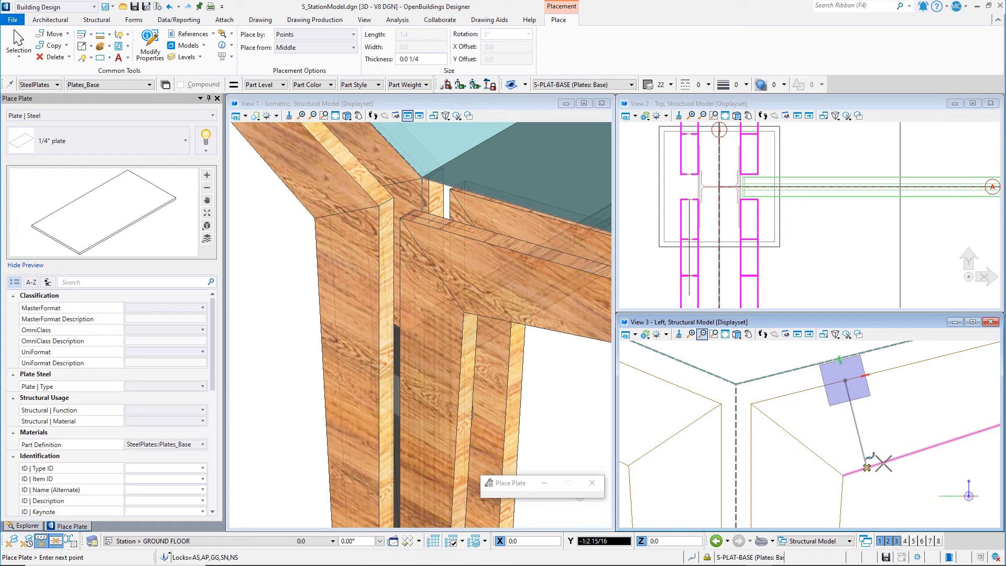
pyautogui.click(883, 463)
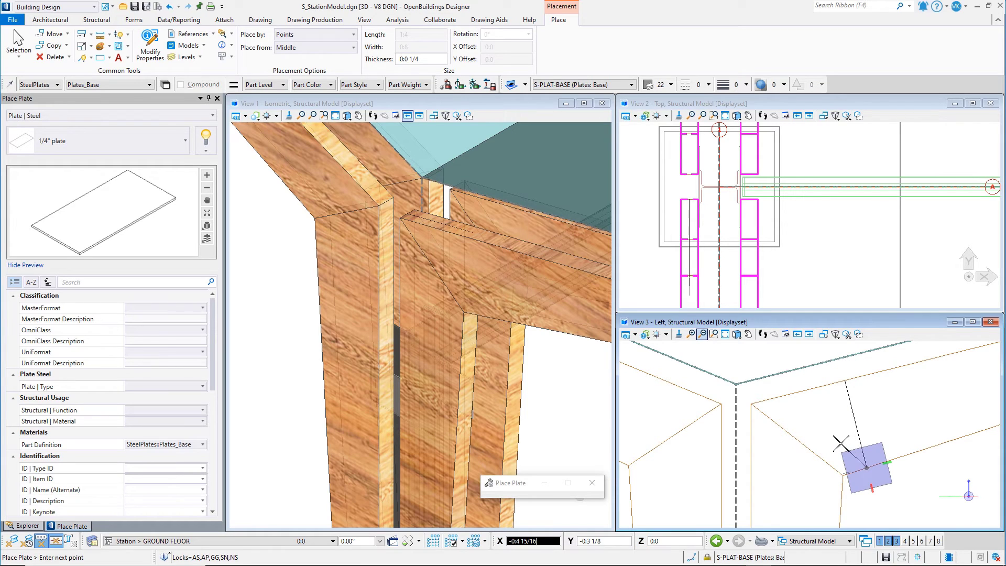
pyautogui.press('r')
pyautogui.press('e')
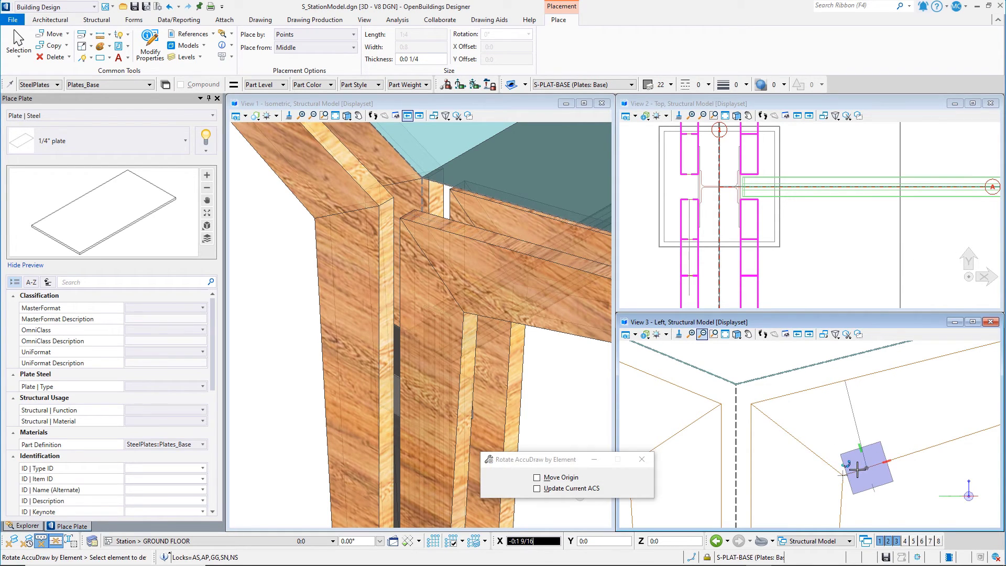
pyautogui.click(883, 463)
pyautogui.press('Return')
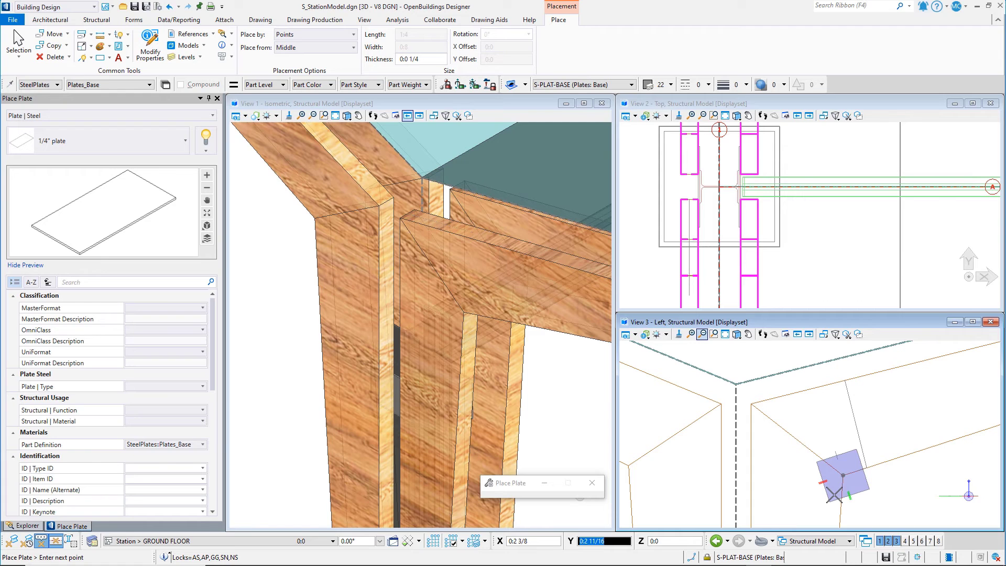
# Run the outline about 4 inches down the post's tapered edge, square across to its inner edge, and close the plate at the start point
pyautogui.press('r')
pyautogui.press('e')
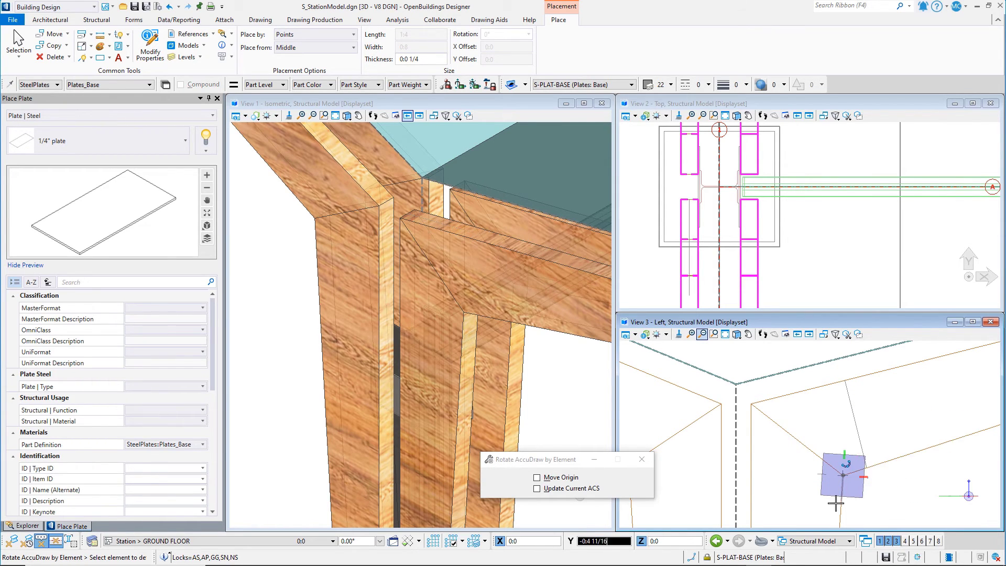
pyautogui.write('41')
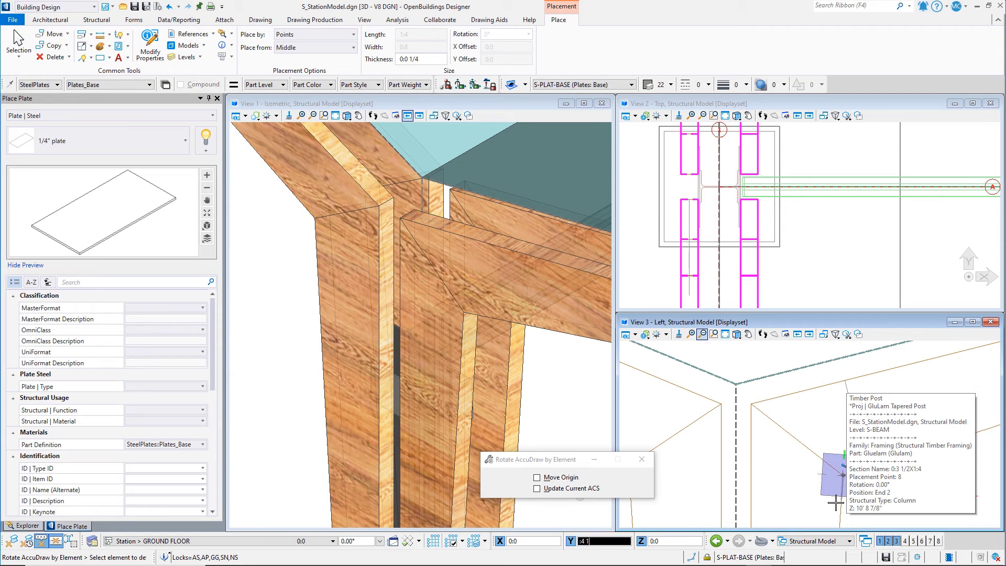
pyautogui.click(835, 501)
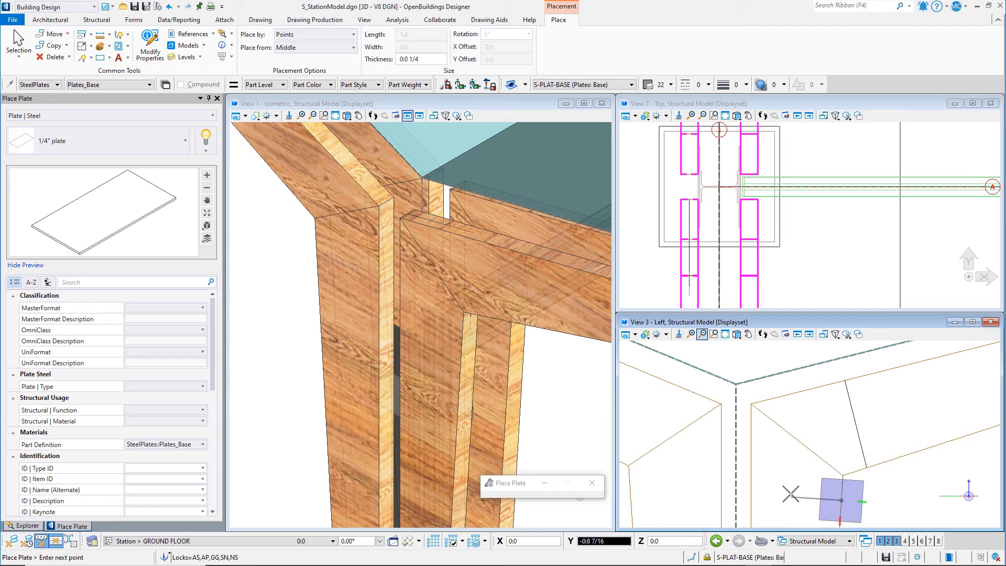
pyautogui.press('s')
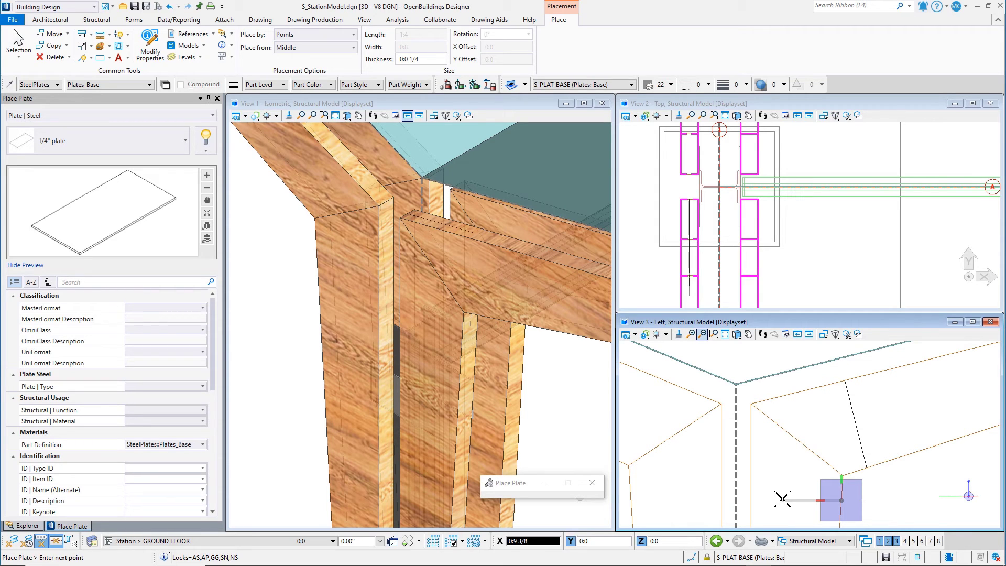
pyautogui.click(750, 402)
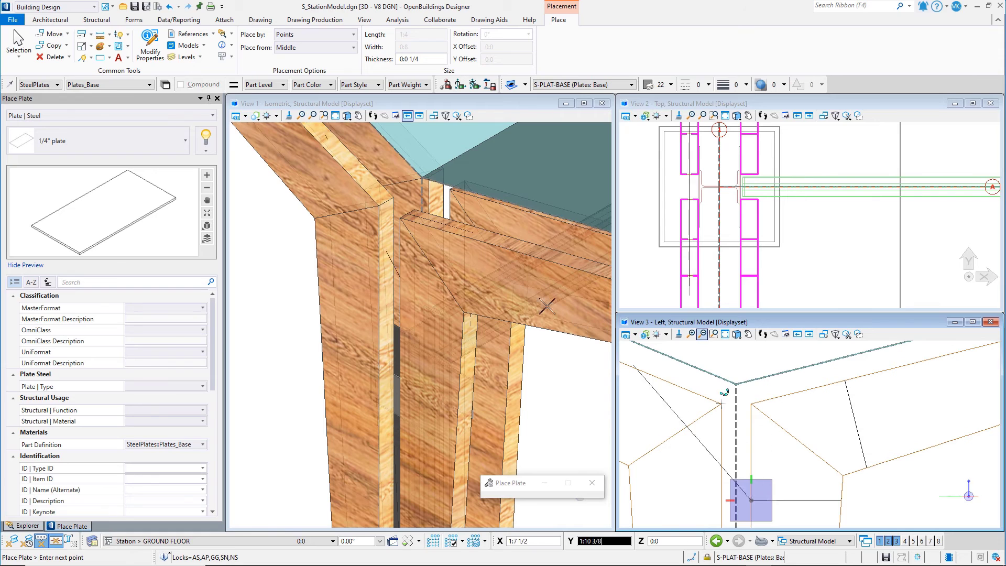
pyautogui.click(409, 214)
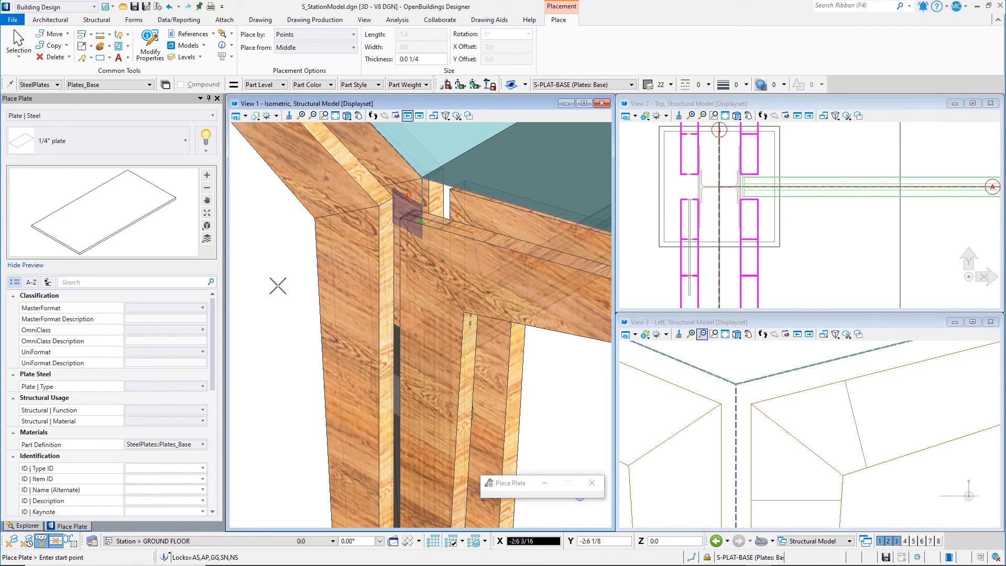
pyautogui.press('Escape')
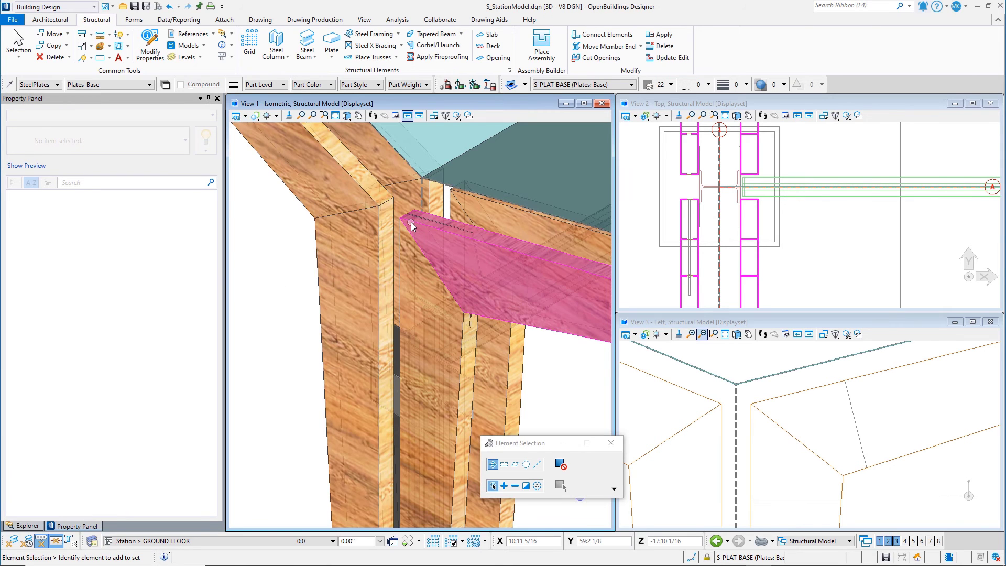
# Set up another 1/4" plate to place by points for the north post-to-beam joint
pyautogui.scroll(5, 410, 222)
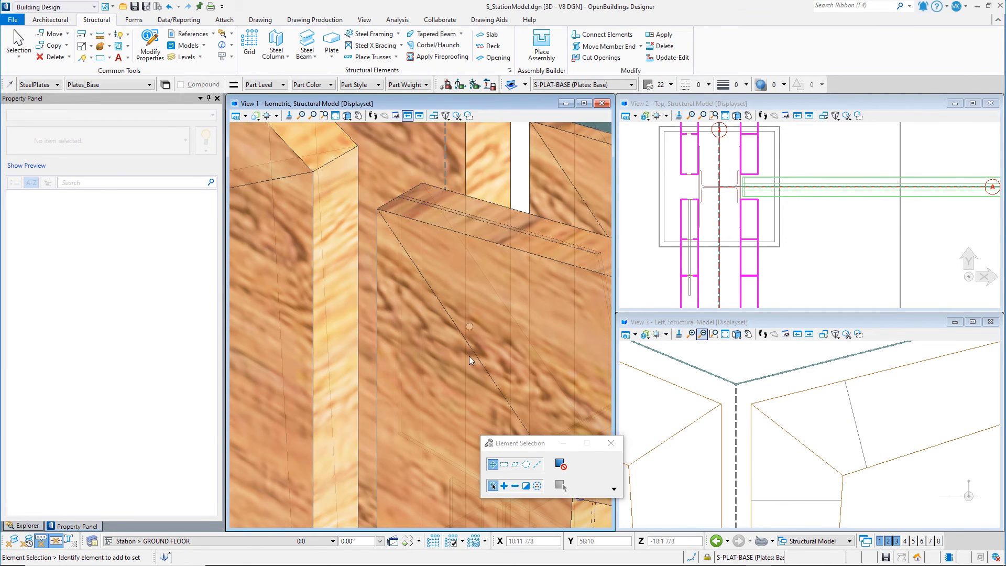
pyautogui.scroll(-3, 456, 393)
pyautogui.click(332, 44)
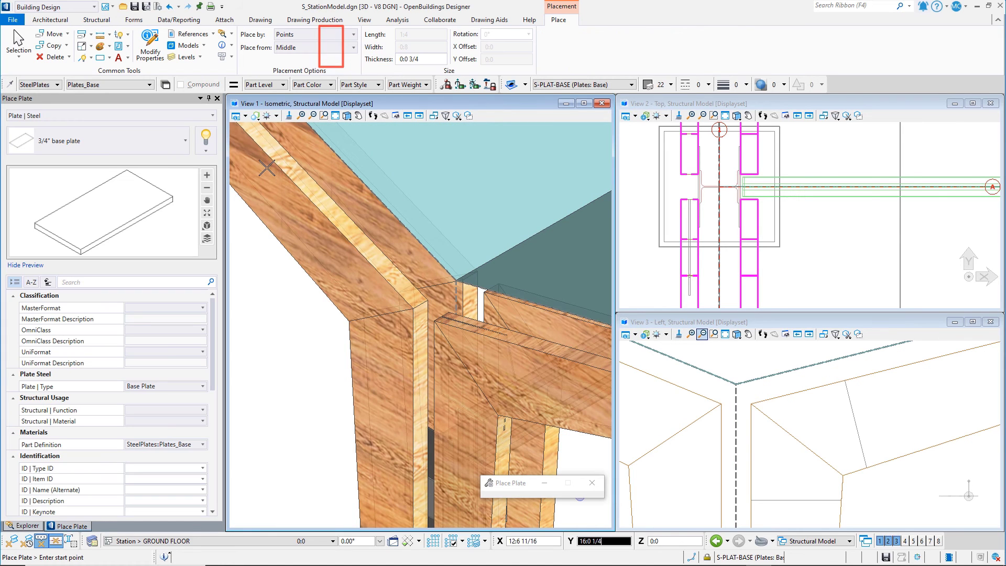
pyautogui.click(105, 141)
pyautogui.click(68, 304)
pyautogui.click(315, 34)
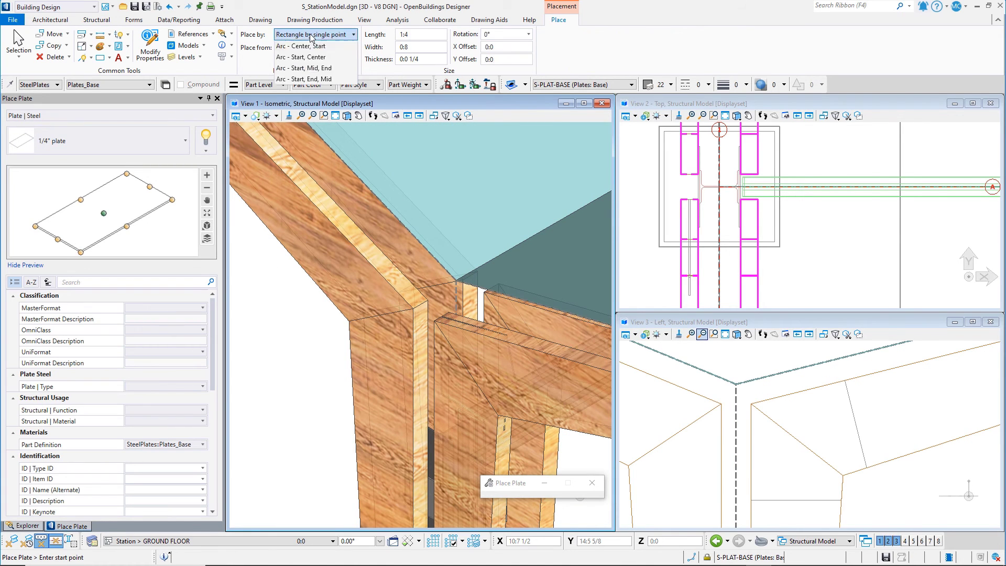
pyautogui.click(314, 34)
# Outline the plate inside the west frame's north joint, following the beam and post edges around the mitre, and close it
pyautogui.scroll(-2, 807, 366)
pyautogui.click(801, 365)
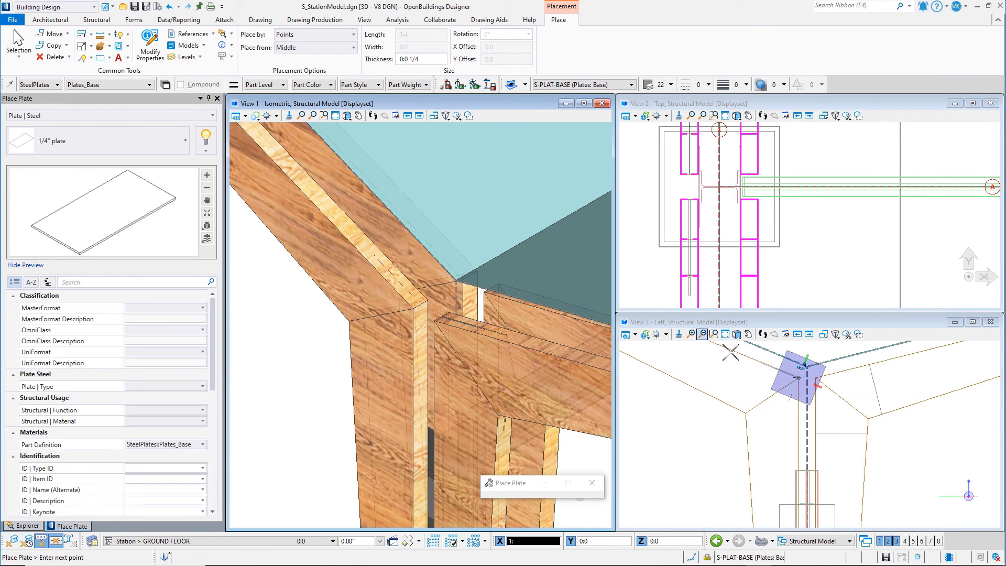
pyautogui.click(731, 388)
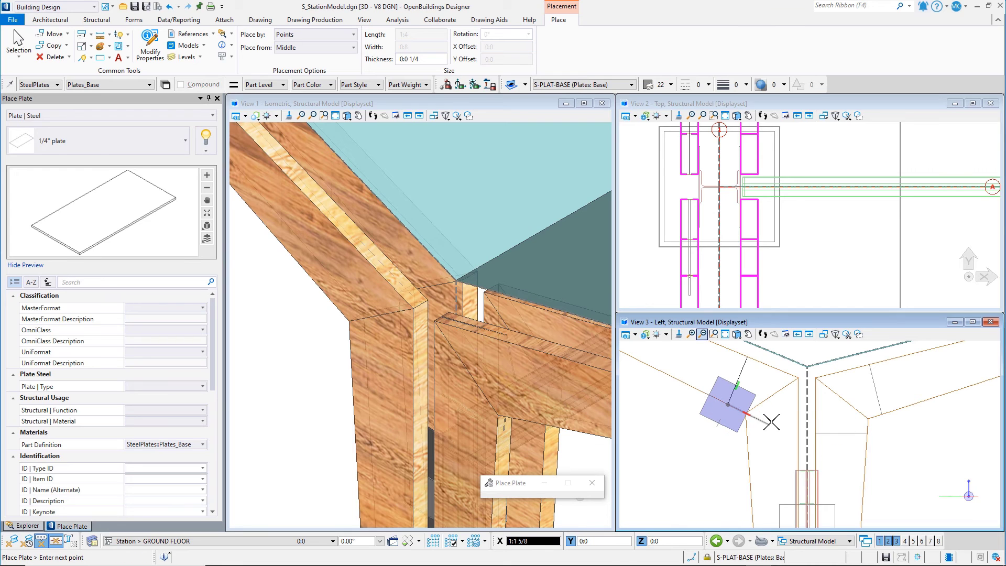
pyautogui.press('r')
pyautogui.press('e')
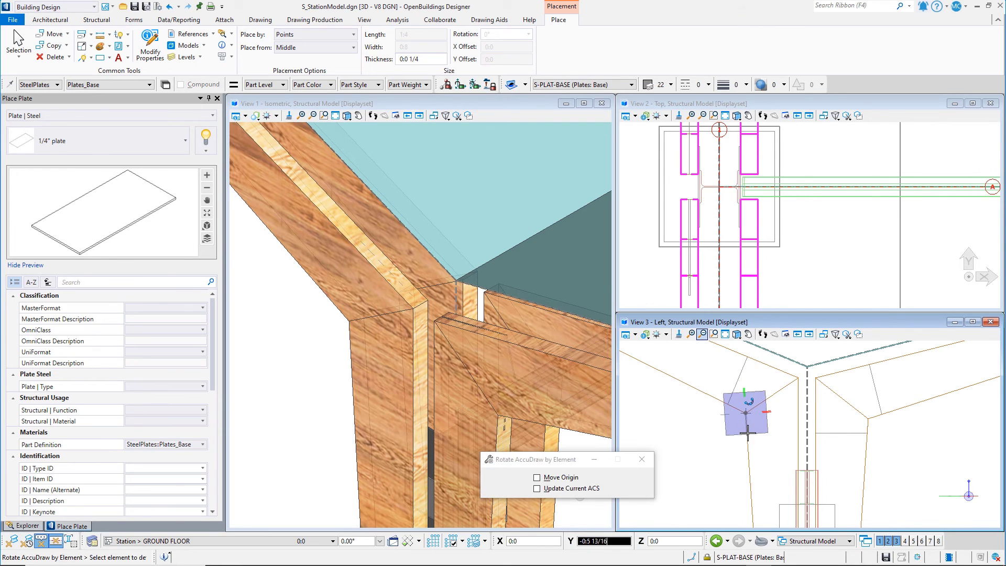
pyautogui.click(746, 414)
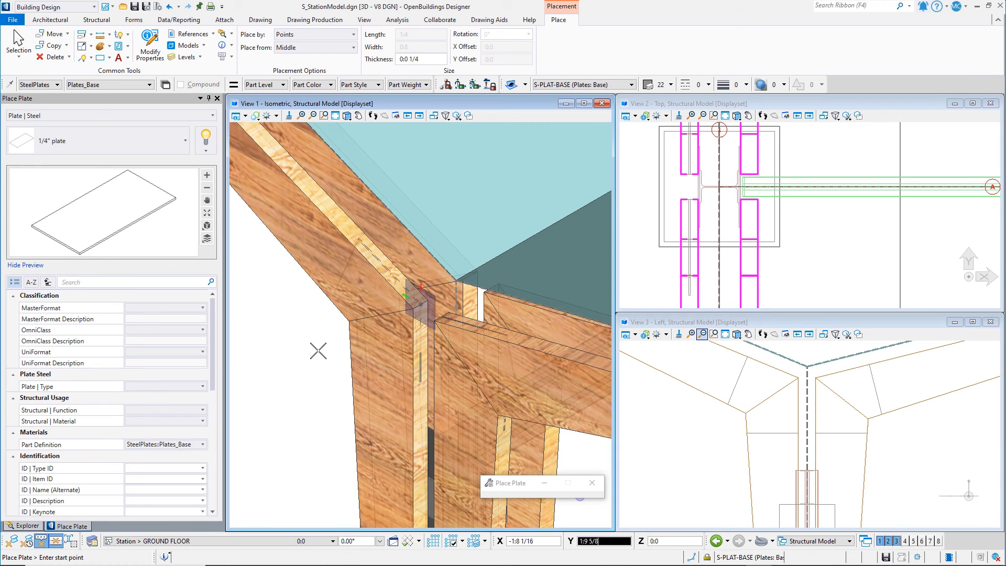
pyautogui.press('Escape')
pyautogui.scroll(2, 404, 313)
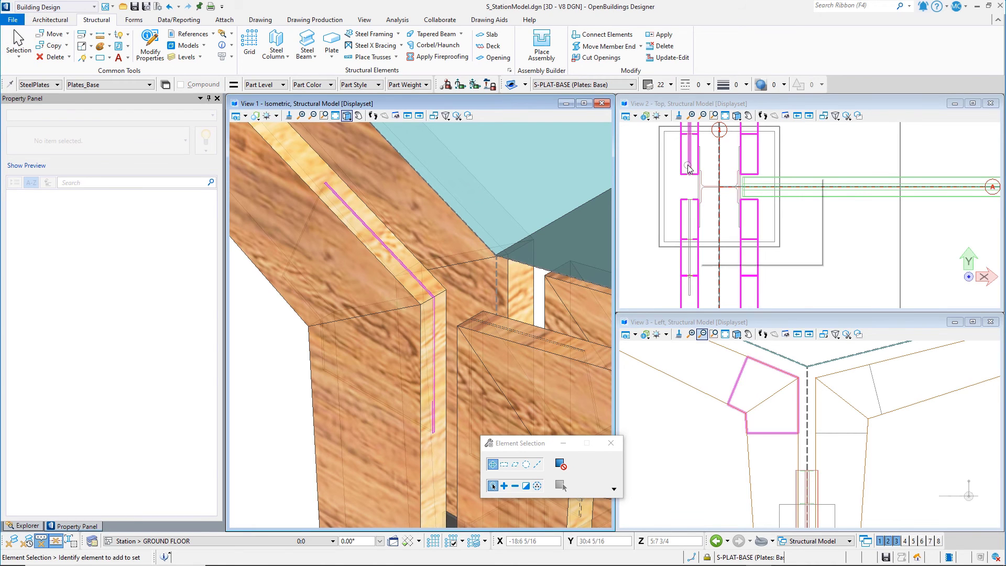
# Copy both joint plates of the west frame once, straight across in plan, to the centrelines of the east frame's members
pyautogui.click(689, 189)
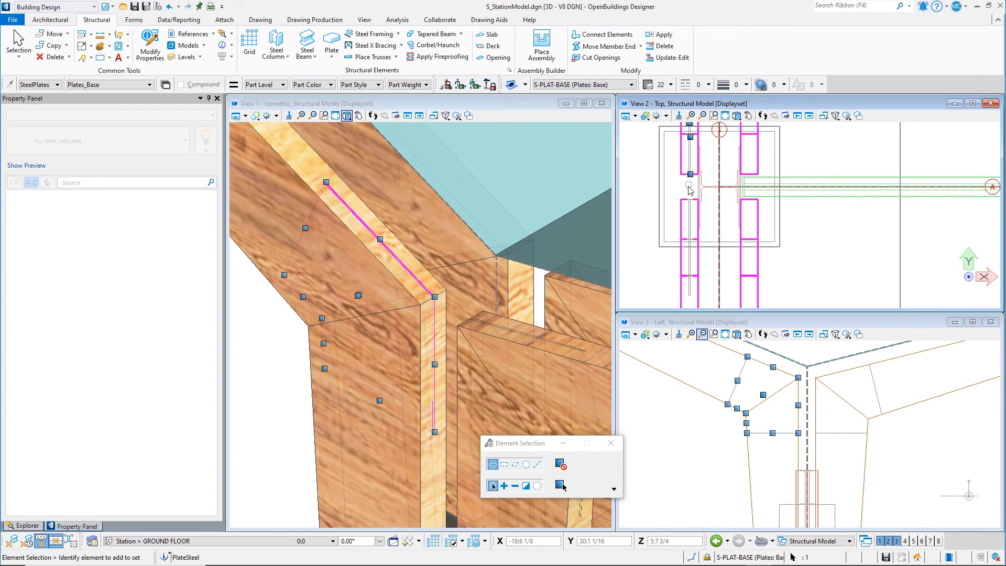
pyautogui.click(691, 234)
pyautogui.rightClick(644, 180)
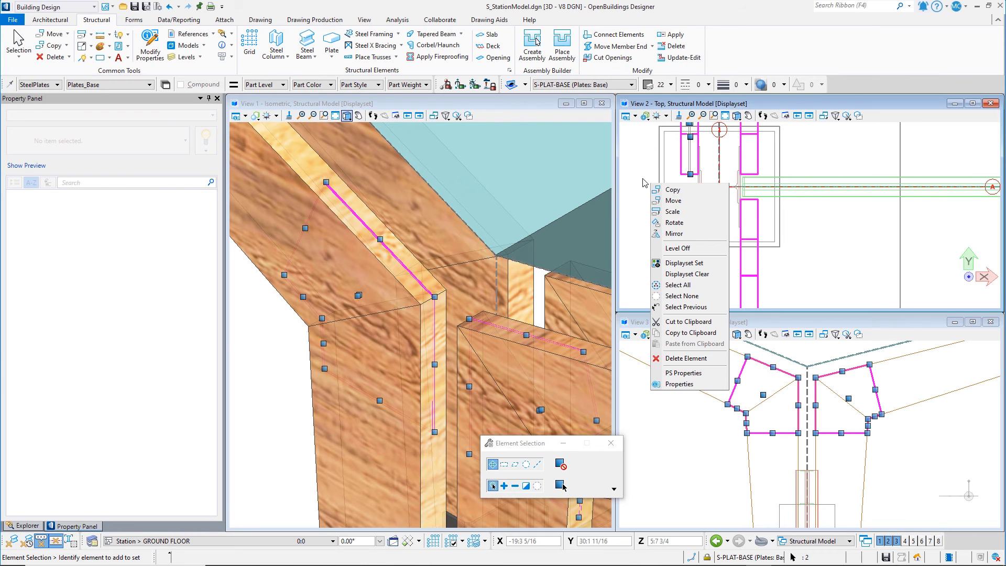
pyautogui.click(669, 190)
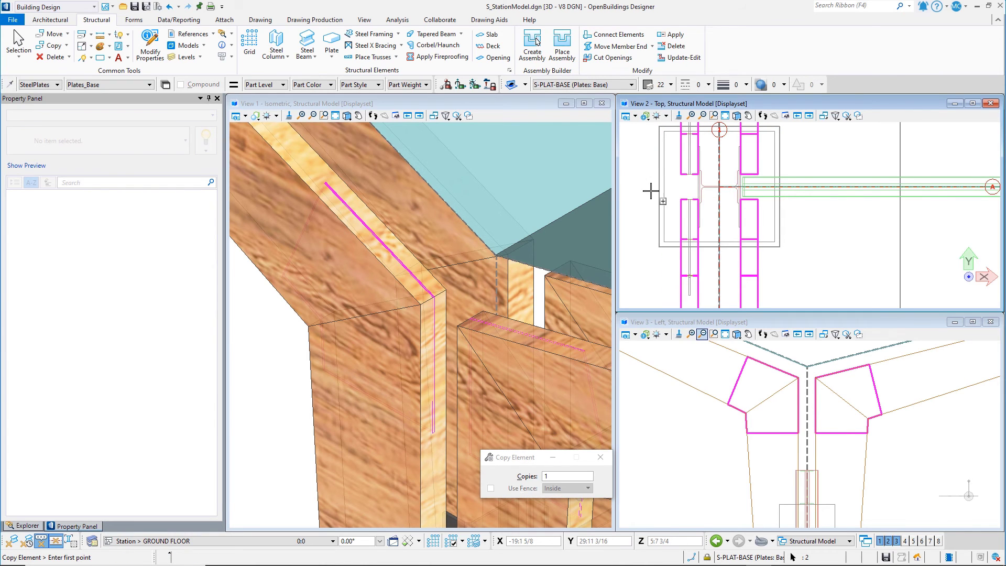
pyautogui.scroll(3, 687, 207)
pyautogui.click(687, 207)
pyautogui.scroll(-3, 686, 208)
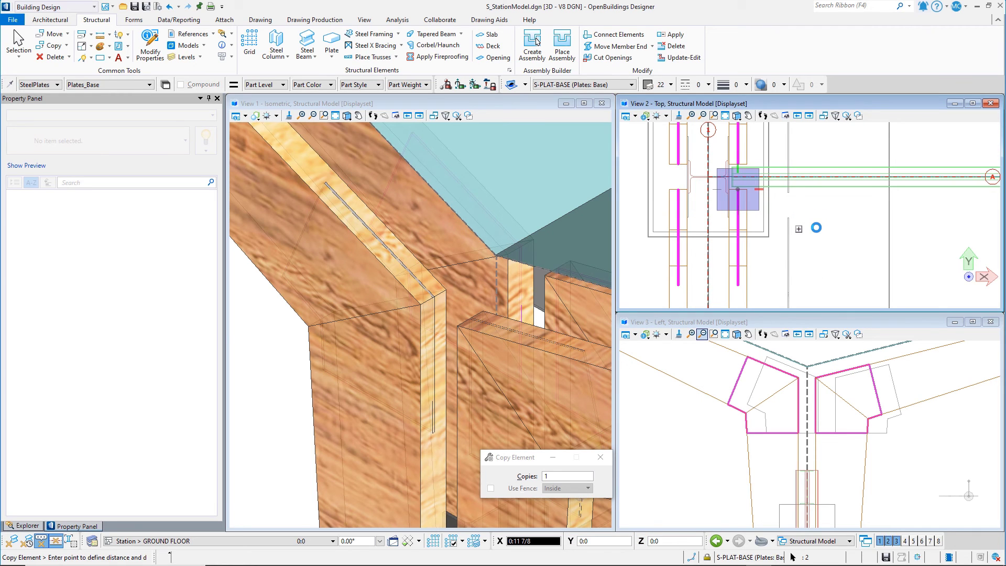
pyautogui.press('Escape')
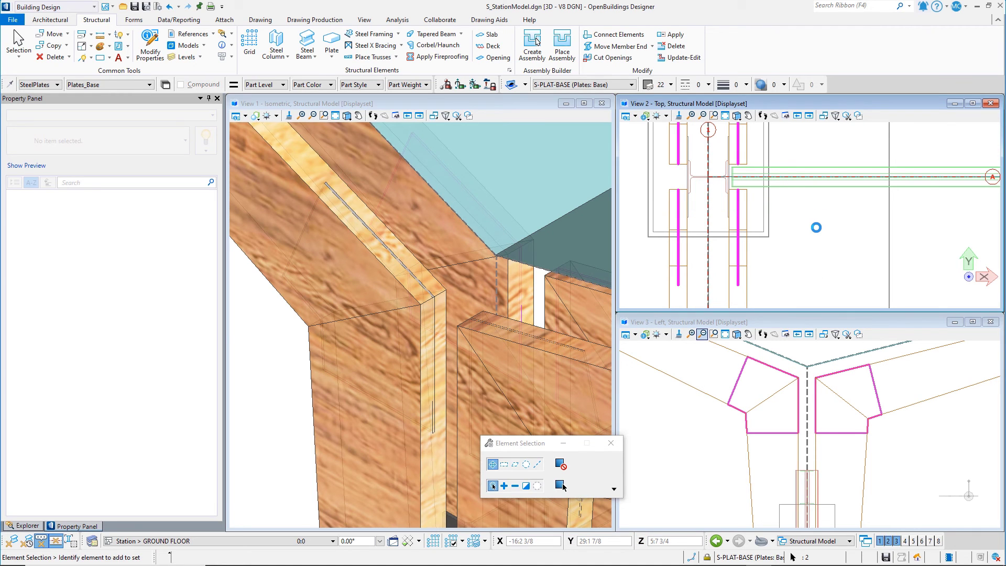
# Turn off the display of the A_StationModel.dgn reference so only the structural model shows
pyautogui.scroll(-5, 528, 353)
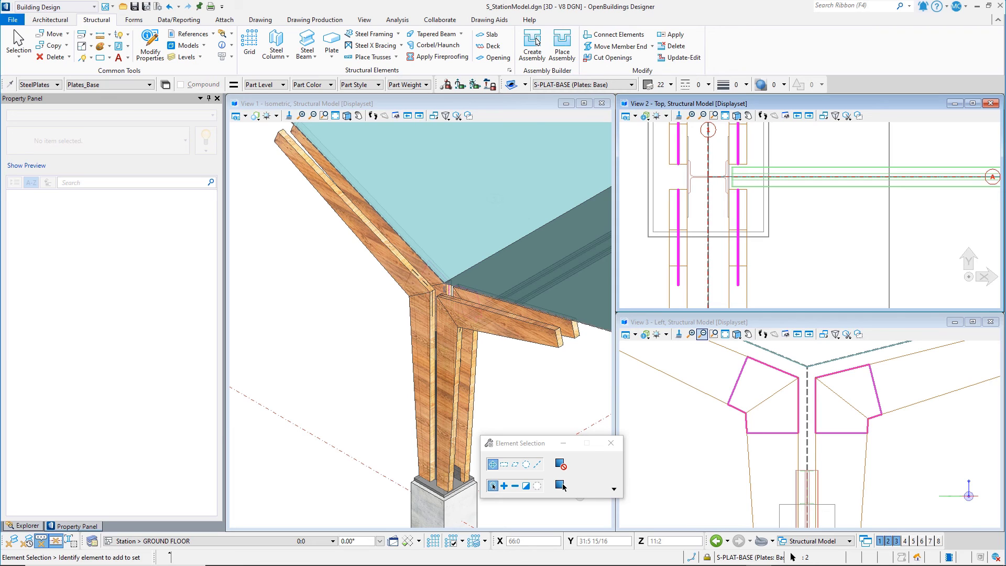
pyautogui.click(202, 34)
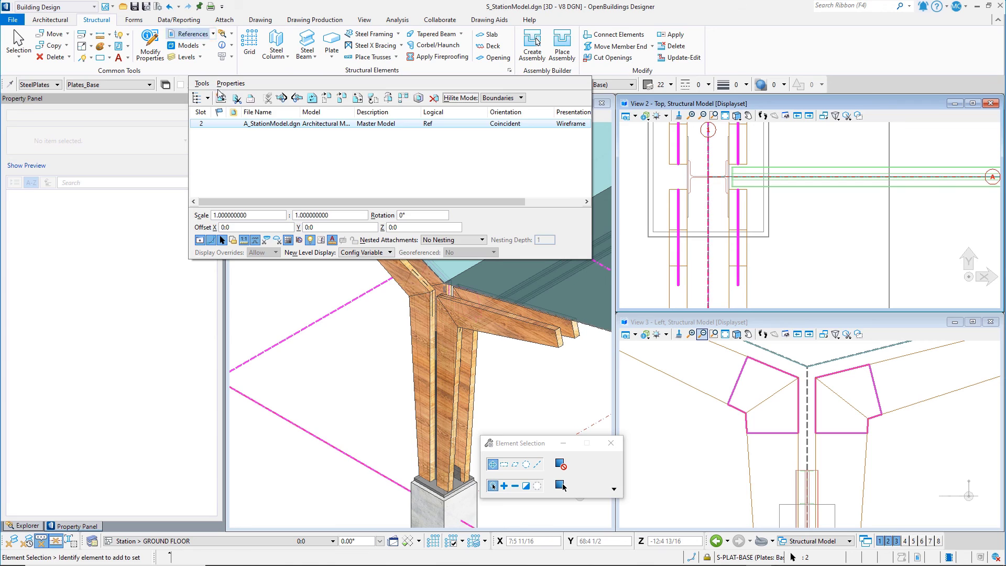
pyautogui.moveTo(458, 201); pyautogui.dragTo(532, 201)
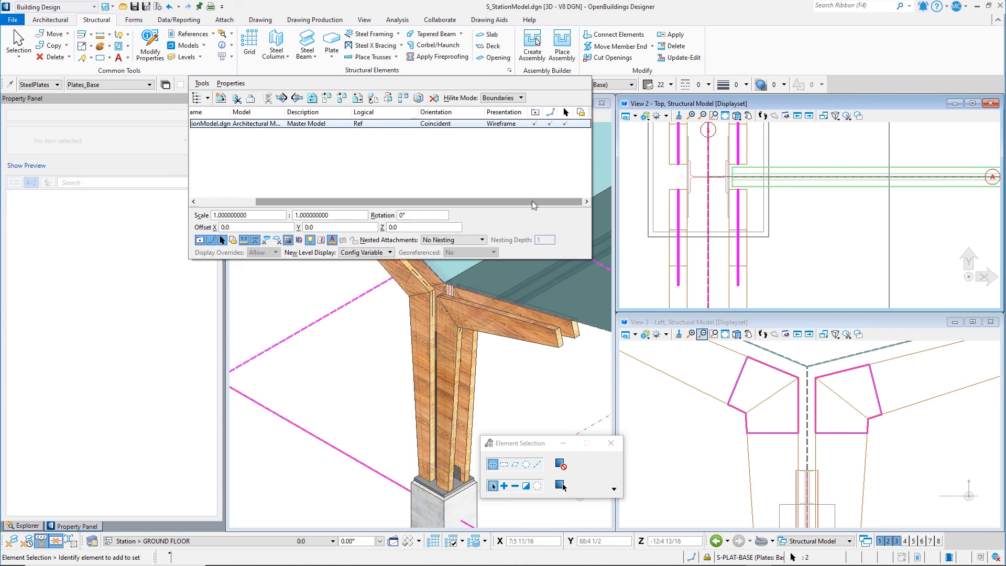
pyautogui.click(535, 124)
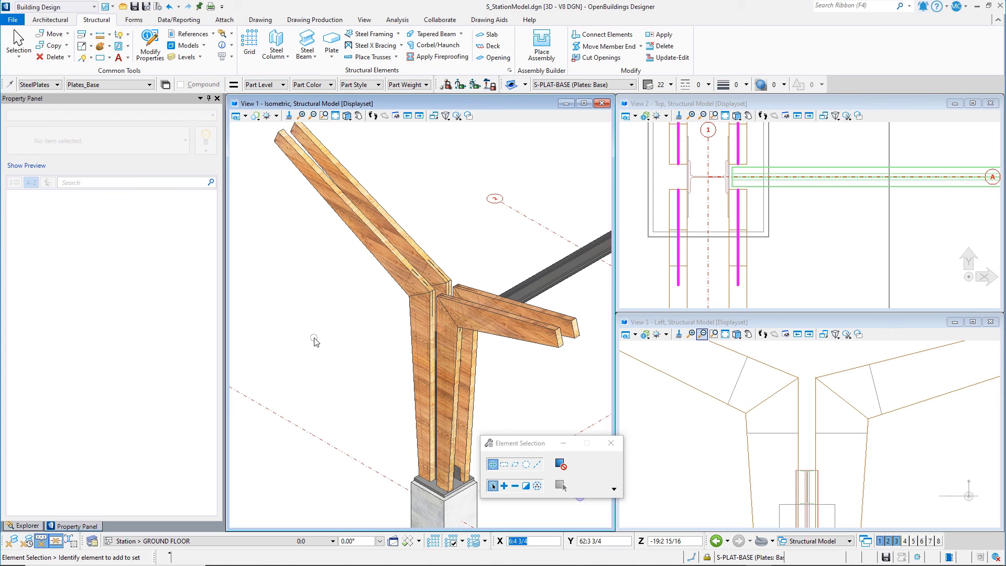
# Show the whole column footing area in the top view and fit the complete column with its frames in the left view
pyautogui.scroll(-2, 704, 276)
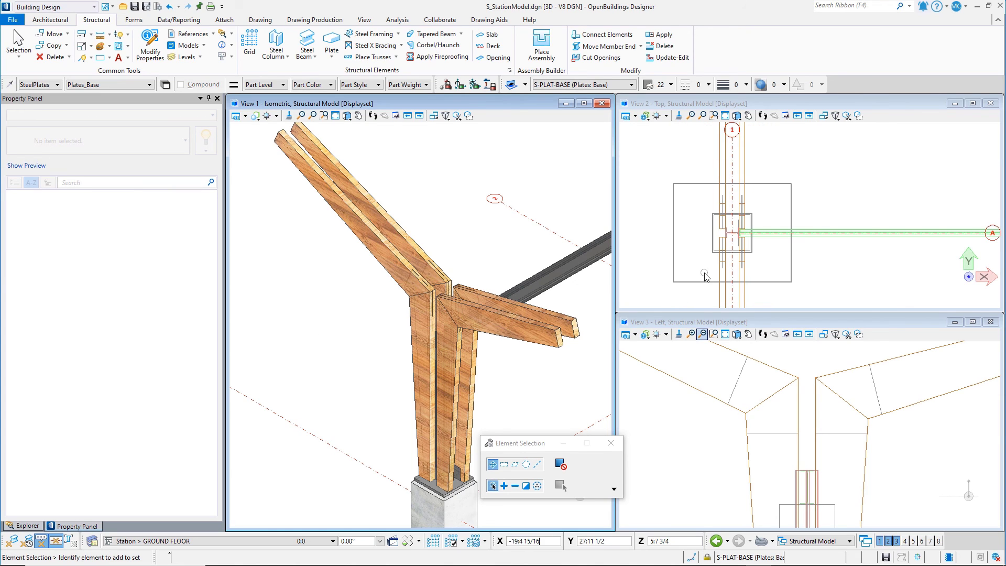
pyautogui.scroll(-3, 796, 416)
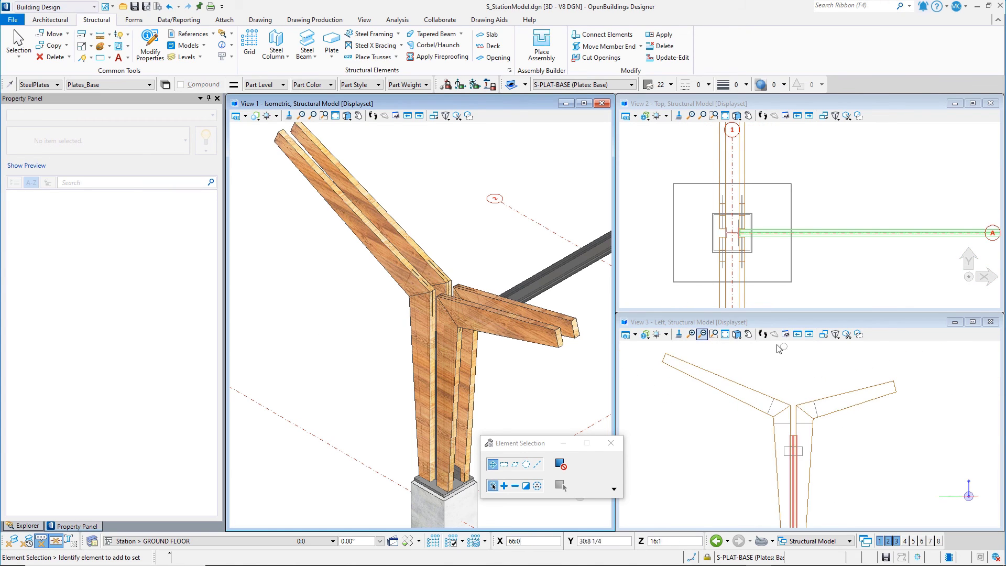
pyautogui.click(725, 334)
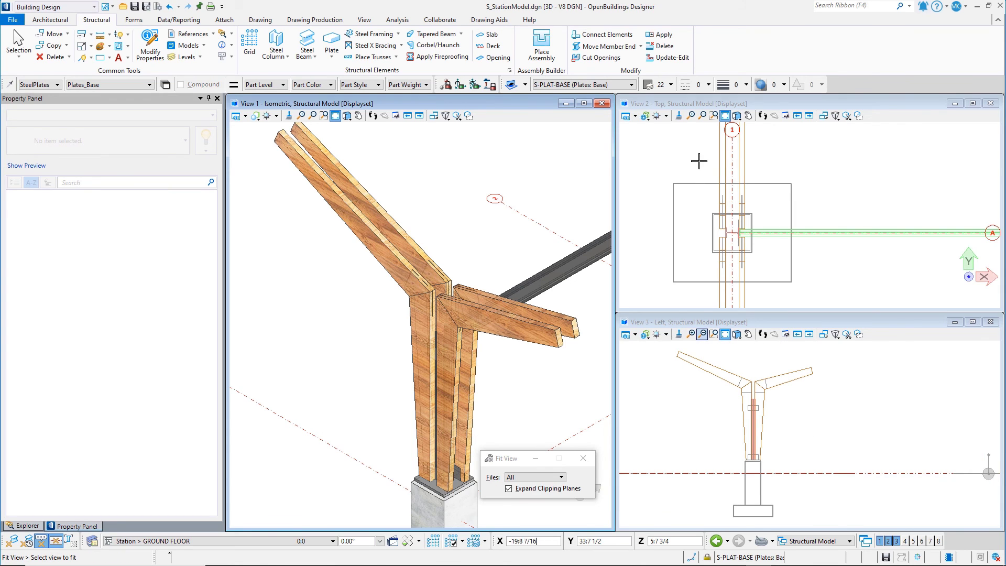